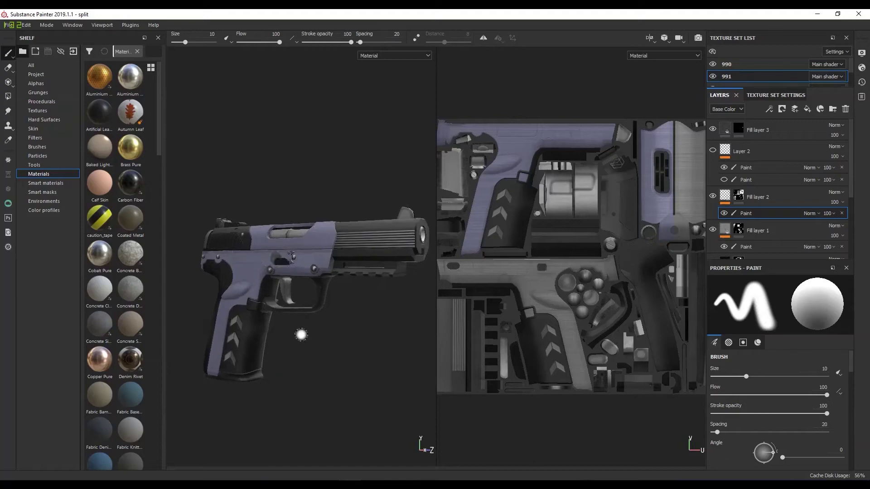
- Switch the viewport to Rendering (Iray) mode and zoom in on the purple-and-black gun
{"action": "left_click", "coordinate": [46, 25]}
{"action": "left_click", "coordinate": [47, 44]}
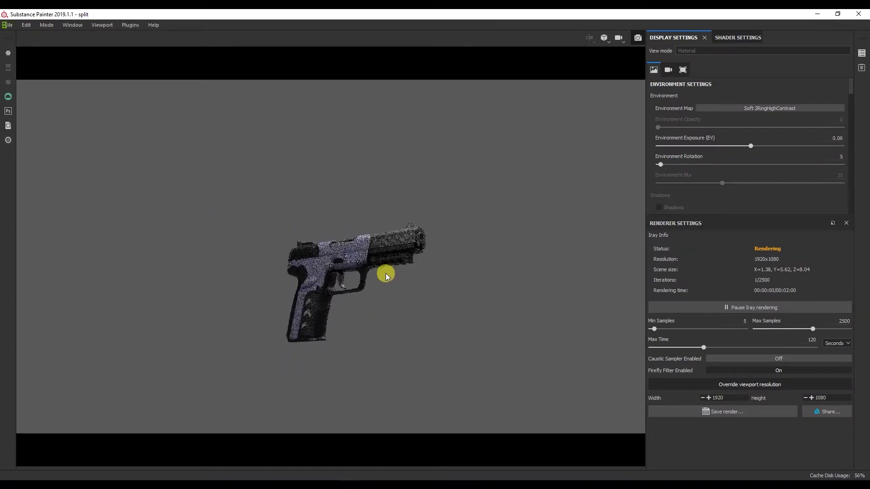
{"action": "scroll", "coordinate": [385, 273], "scroll_direction": "up", "scroll_amount": 1}
{"action": "scroll", "coordinate": [385, 273], "scroll_direction": "up", "scroll_amount": 1}
{"action": "scroll", "coordinate": [385, 273], "scroll_direction": "up", "scroll_amount": 1}
{"action": "scroll", "coordinate": [385, 273], "scroll_direction": "up", "scroll_amount": 2}
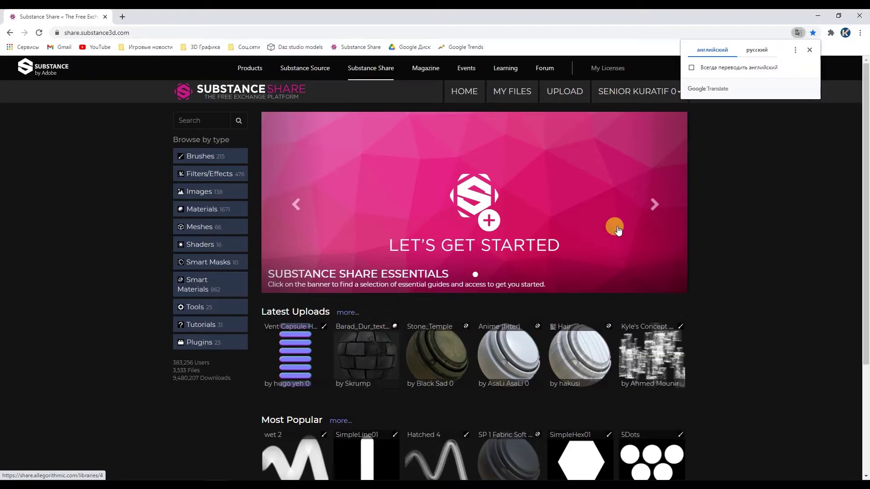
- Dismiss the translation popup and download particle_board.zip from the Particle Board Wood page
{"action": "left_click", "coordinate": [809, 50]}
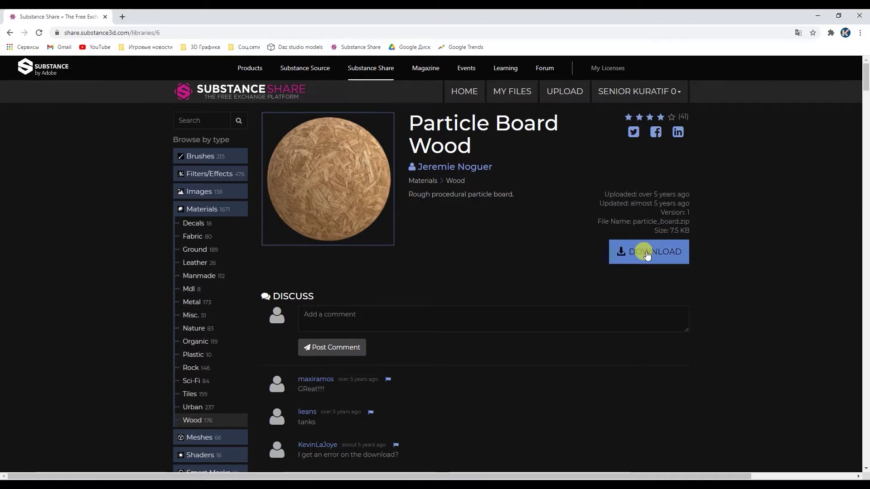
{"action": "left_click", "coordinate": [647, 253]}
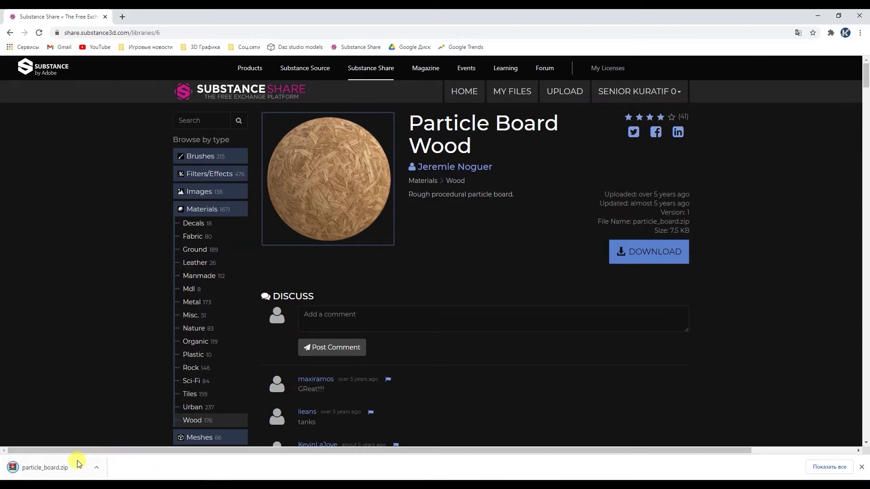
- Open particle_board.zip in WinRAR beside the page, and open Documents in a new Explorer window
{"action": "left_click", "coordinate": [86, 462]}
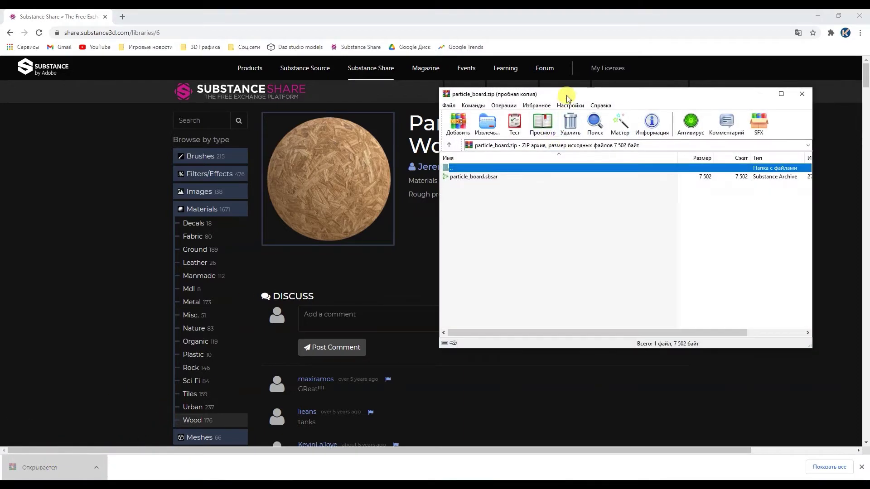
{"action": "left_click_drag", "start_coordinate": [567, 99], "coordinate": [613, 98]}
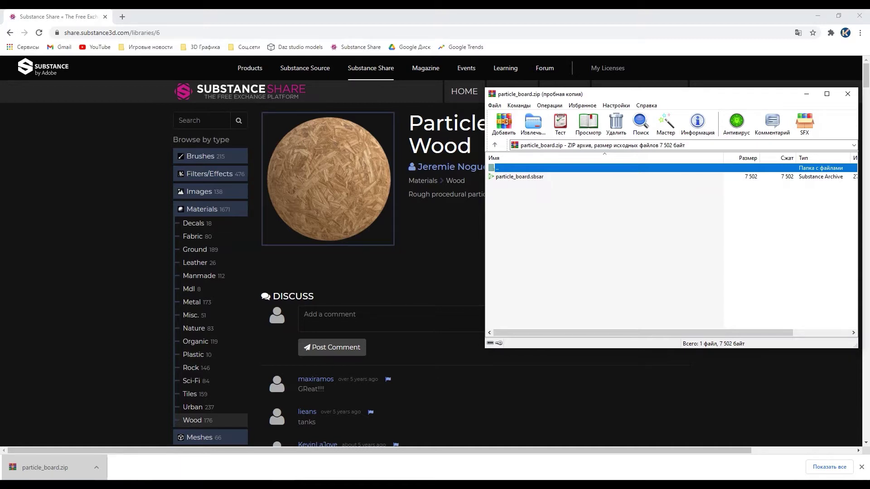
{"action": "key", "text": "super+e"}
{"action": "double_click", "coordinate": [265, 99]}
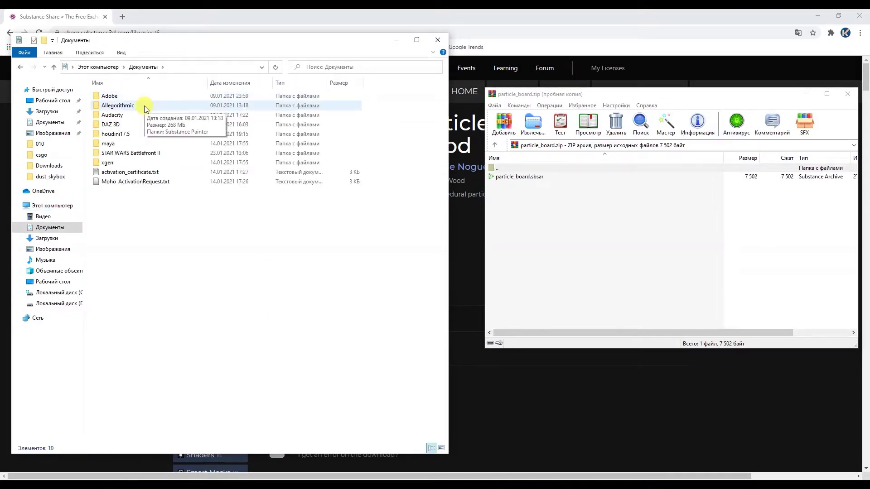
- Copy particle_board.sbsar from the archive into Allegorithmic\Substance Painter\shelf\materials
{"action": "double_click", "coordinate": [144, 105]}
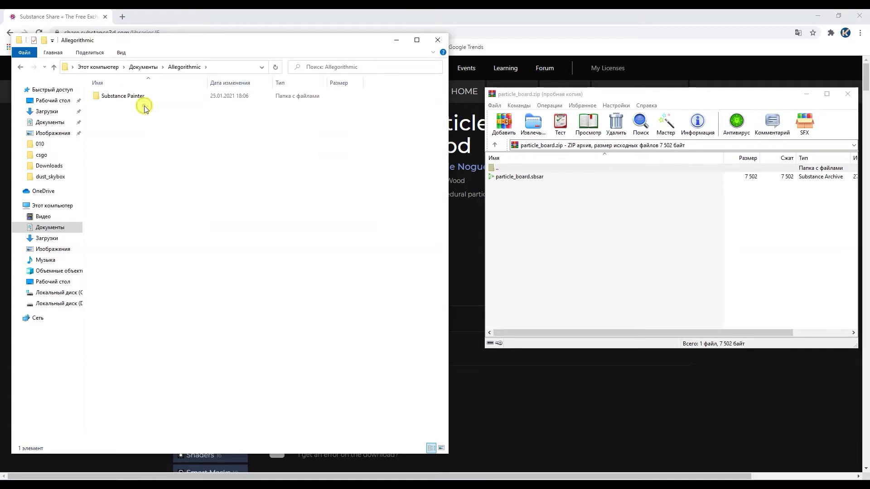
{"action": "double_click", "coordinate": [144, 99]}
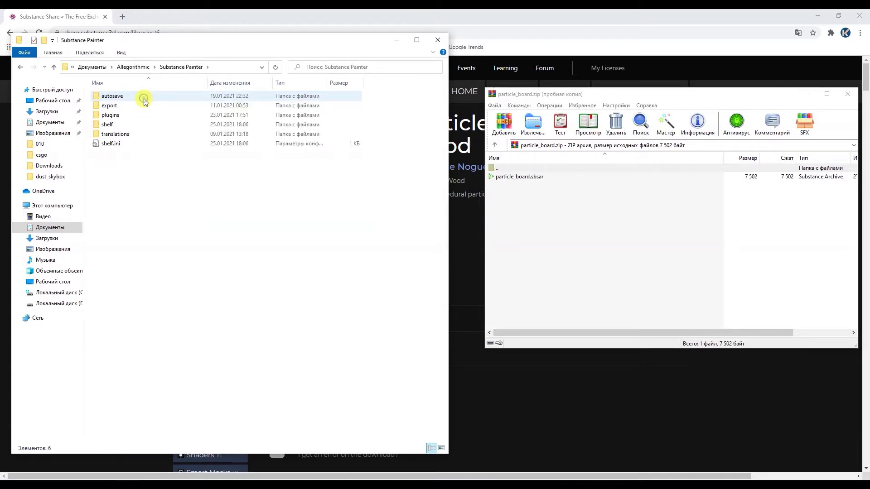
{"action": "double_click", "coordinate": [141, 124]}
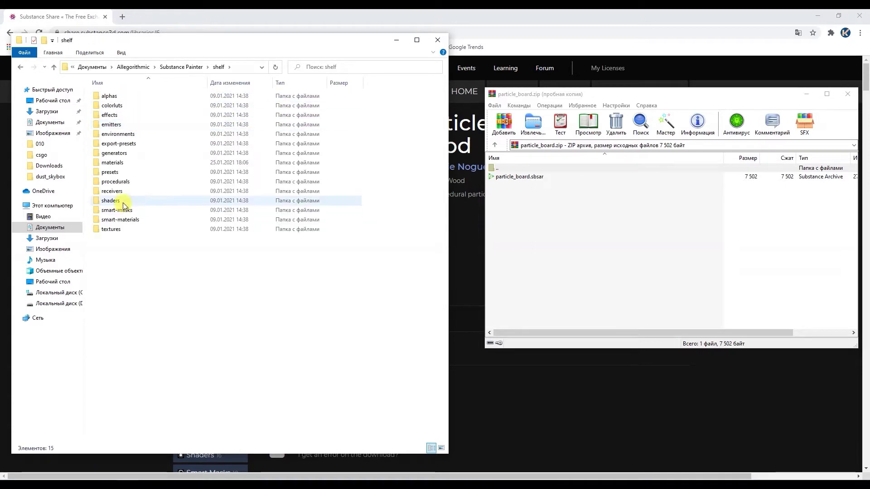
{"action": "double_click", "coordinate": [122, 164]}
{"action": "left_click", "coordinate": [511, 179]}
{"action": "left_click_drag", "start_coordinate": [511, 180], "coordinate": [204, 154]}
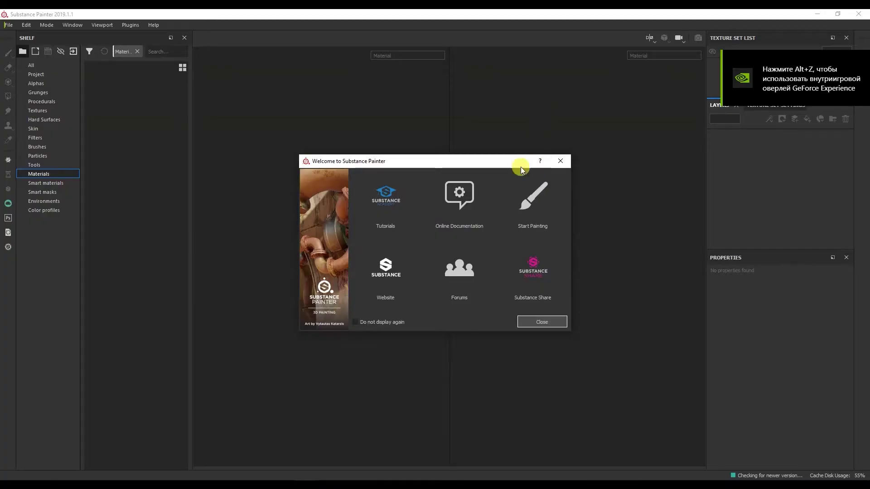
- Start painting and add Particle Board as a fill layer on the MeetMat head
{"action": "left_click", "coordinate": [531, 197]}
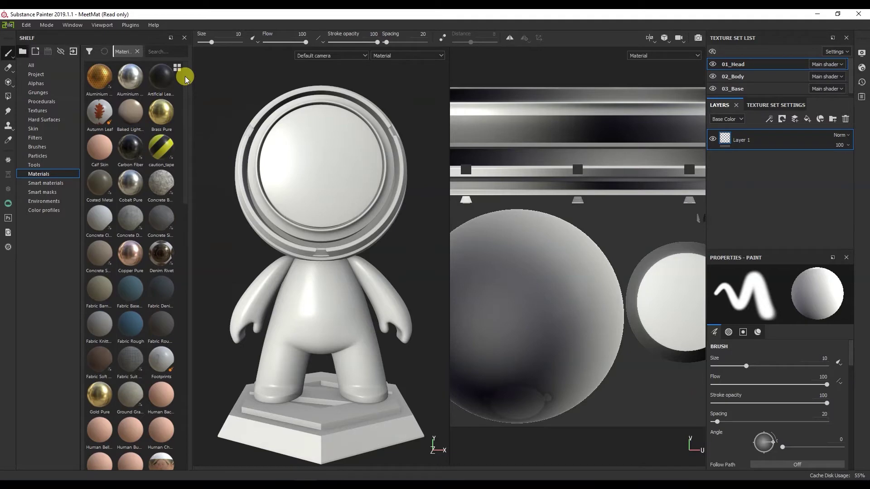
{"action": "left_click_drag", "start_coordinate": [185, 79], "coordinate": [176, 291]}
{"action": "left_click_drag", "start_coordinate": [127, 274], "coordinate": [772, 124]}
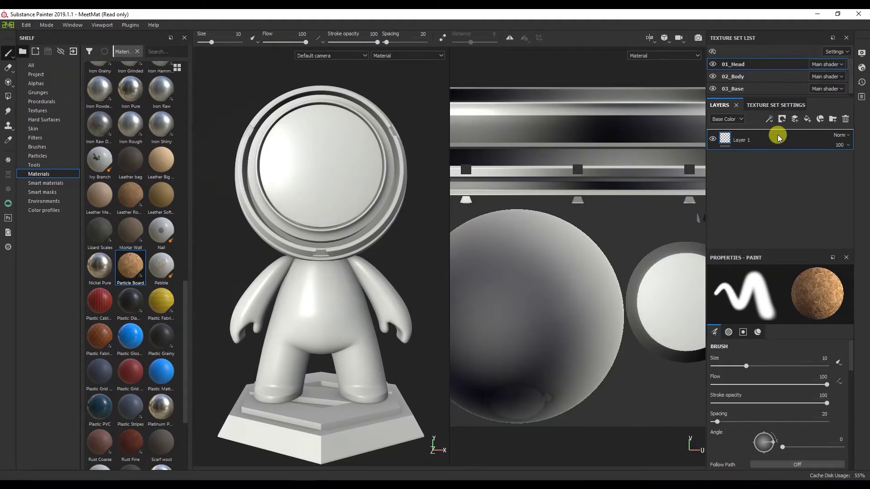
{"action": "left_click_drag", "start_coordinate": [772, 123], "coordinate": [776, 131]}
{"action": "mouse_move", "coordinate": [292, 111]}
{"action": "left_mouse_down", "text": "alt"}
{"action": "mouse_move", "coordinate": [295, 146]}
{"action": "mouse_move", "coordinate": [375, 178]}
{"action": "mouse_move", "coordinate": [373, 167]}
{"action": "mouse_move", "coordinate": [300, 187]}
{"action": "mouse_move", "coordinate": [291, 167]}
{"action": "mouse_move", "coordinate": [310, 122]}
{"action": "mouse_move", "coordinate": [285, 126]}
{"action": "mouse_move", "coordinate": [336, 145]}
{"action": "mouse_move", "coordinate": [285, 134]}
{"action": "left_mouse_up", "text": "alt"}
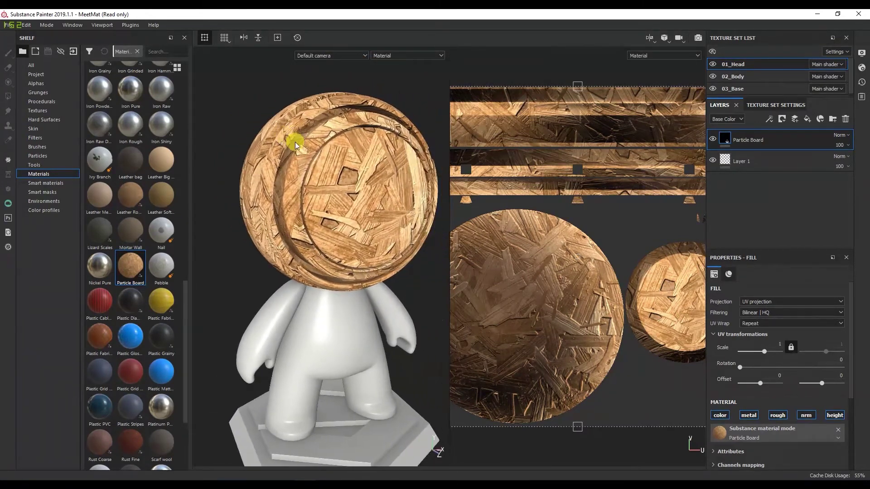
{"action": "mouse_move", "coordinate": [378, 187]}
{"action": "left_mouse_down", "text": "alt"}
{"action": "mouse_move", "coordinate": [361, 171]}
{"action": "mouse_move", "coordinate": [380, 186]}
{"action": "left_mouse_up", "text": "alt"}
{"action": "middle_click_drag", "start_coordinate": [381, 187], "coordinate": [364, 183], "text": "alt"}
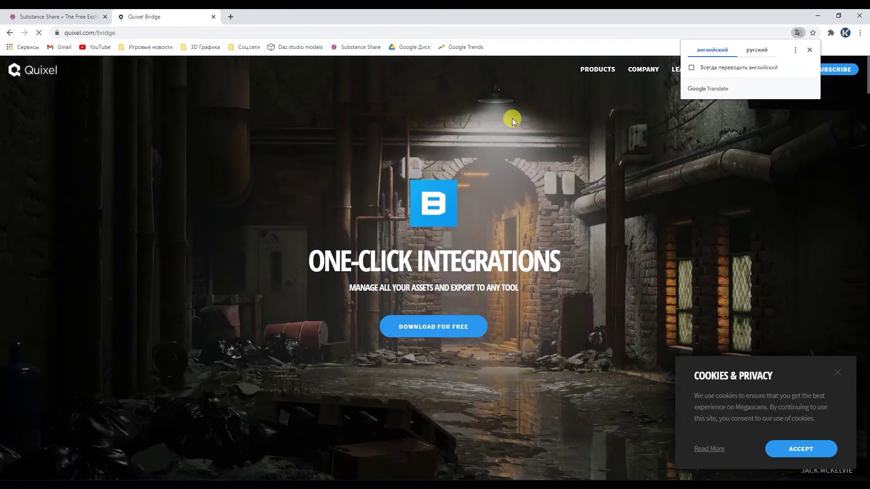
- Accept the cookie notice and close the newsletter popup on the Quixel Bridge page
{"action": "left_click", "coordinate": [801, 449]}
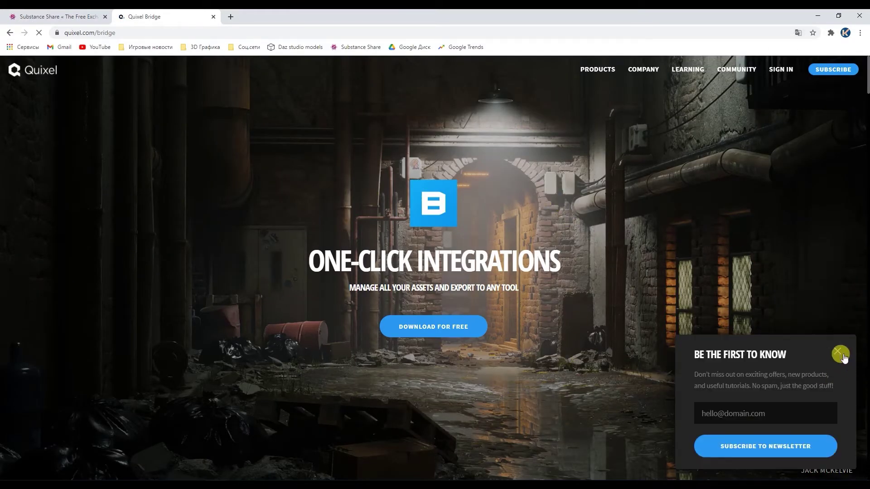
{"action": "left_click", "coordinate": [837, 351]}
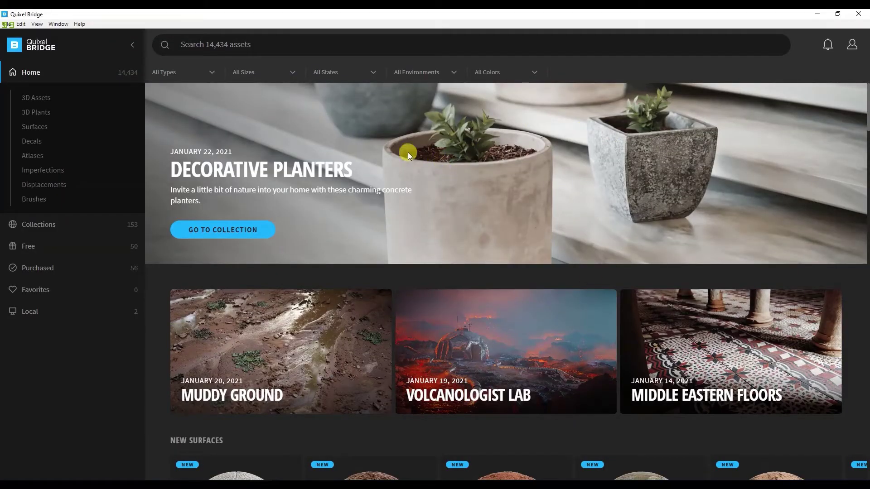
- Filter the Bridge library to Surfaces in the Metal category
{"action": "left_click", "coordinate": [25, 129]}
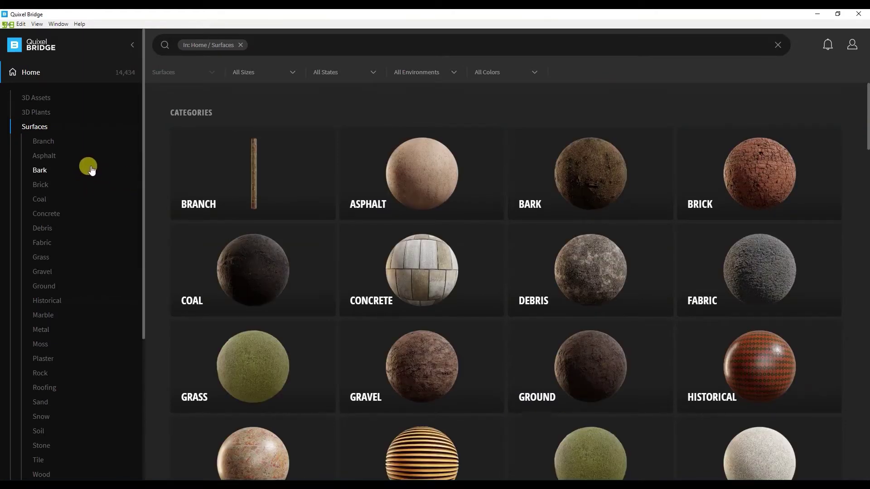
{"action": "scroll", "coordinate": [45, 150], "scroll_direction": "down", "scroll_amount": 3}
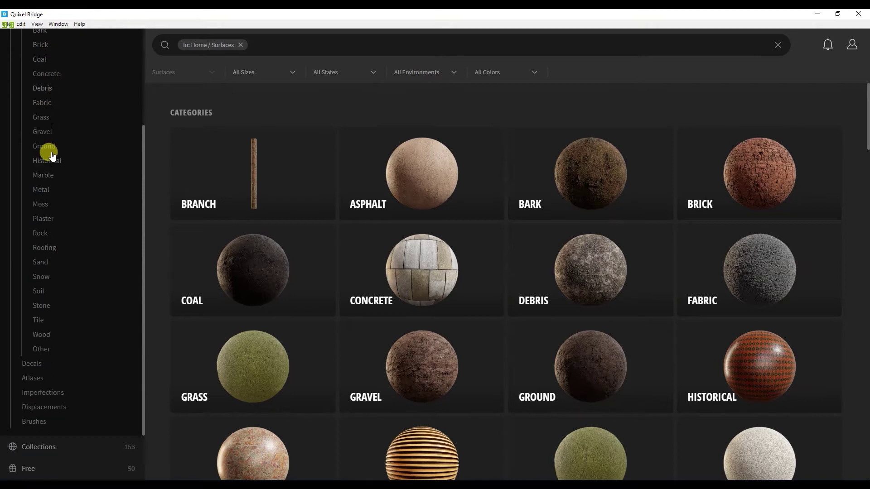
{"action": "left_click", "coordinate": [42, 193]}
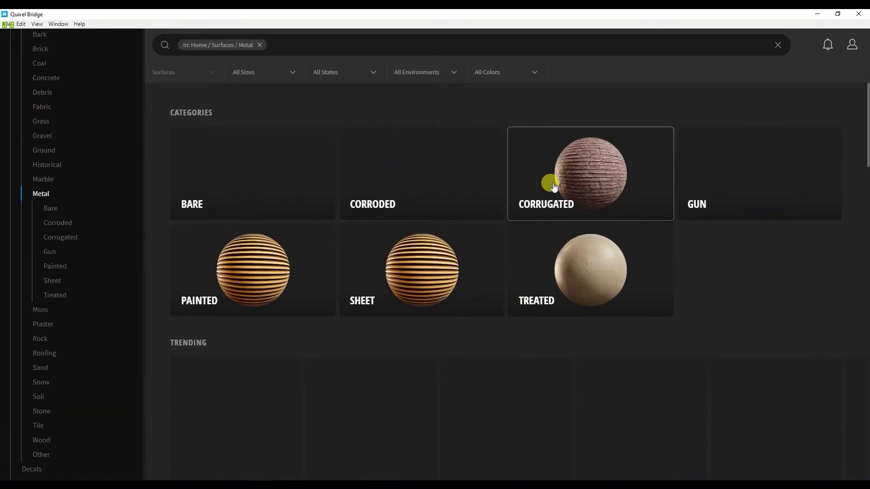
- Scroll through the Metal surfaces and open the Medieval Iron Door details
{"action": "scroll", "coordinate": [553, 185], "scroll_direction": "down", "scroll_amount": 2}
{"action": "scroll", "coordinate": [553, 186], "scroll_direction": "down", "scroll_amount": 3}
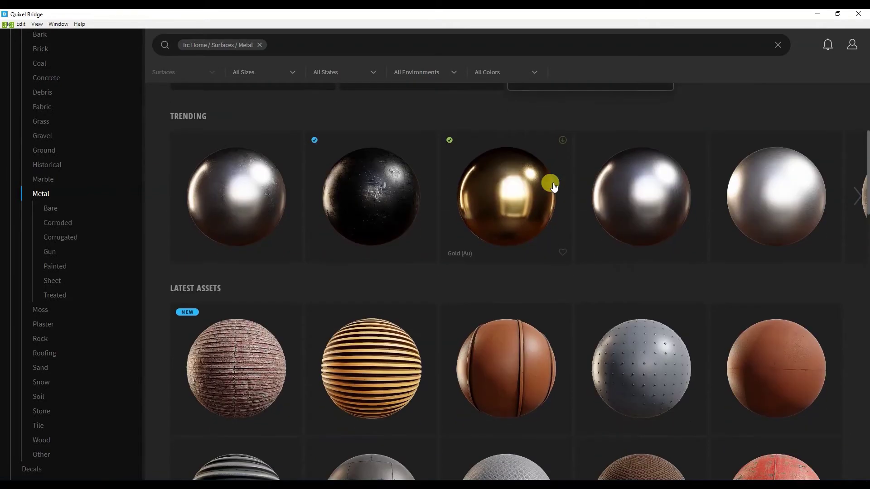
{"action": "scroll", "coordinate": [552, 185], "scroll_direction": "down", "scroll_amount": 2}
{"action": "scroll", "coordinate": [553, 186], "scroll_direction": "down", "scroll_amount": 3}
{"action": "scroll", "coordinate": [552, 185], "scroll_direction": "down", "scroll_amount": 2}
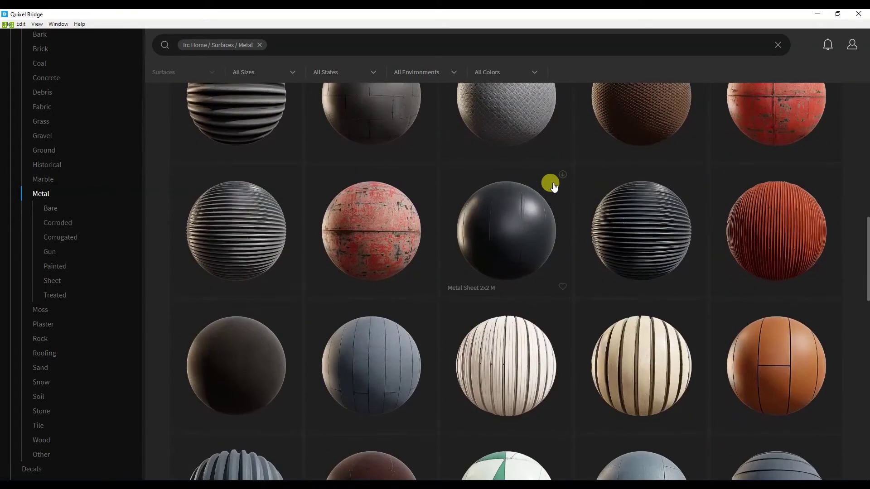
{"action": "scroll", "coordinate": [552, 186], "scroll_direction": "down", "scroll_amount": 2}
{"action": "scroll", "coordinate": [553, 186], "scroll_direction": "down", "scroll_amount": 3}
{"action": "scroll", "coordinate": [554, 186], "scroll_direction": "down", "scroll_amount": 3}
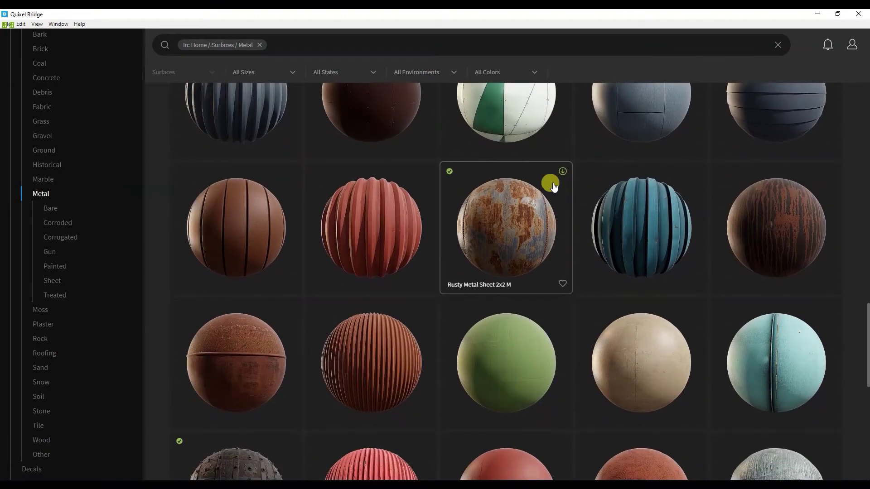
{"action": "scroll", "coordinate": [553, 186], "scroll_direction": "down", "scroll_amount": 3}
{"action": "scroll", "coordinate": [553, 186], "scroll_direction": "down", "scroll_amount": 4}
{"action": "scroll", "coordinate": [553, 185], "scroll_direction": "down", "scroll_amount": 2}
{"action": "scroll", "coordinate": [553, 186], "scroll_direction": "down", "scroll_amount": 3}
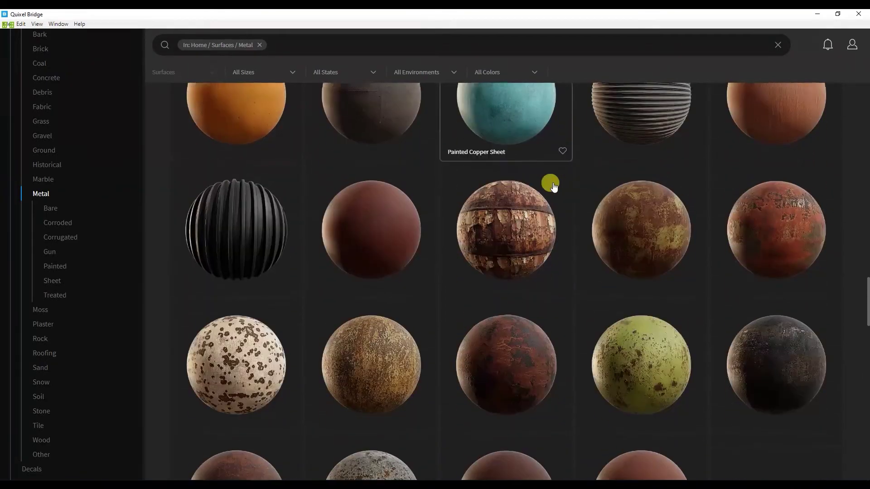
{"action": "scroll", "coordinate": [554, 186], "scroll_direction": "down", "scroll_amount": 3}
{"action": "scroll", "coordinate": [553, 185], "scroll_direction": "down", "scroll_amount": 4}
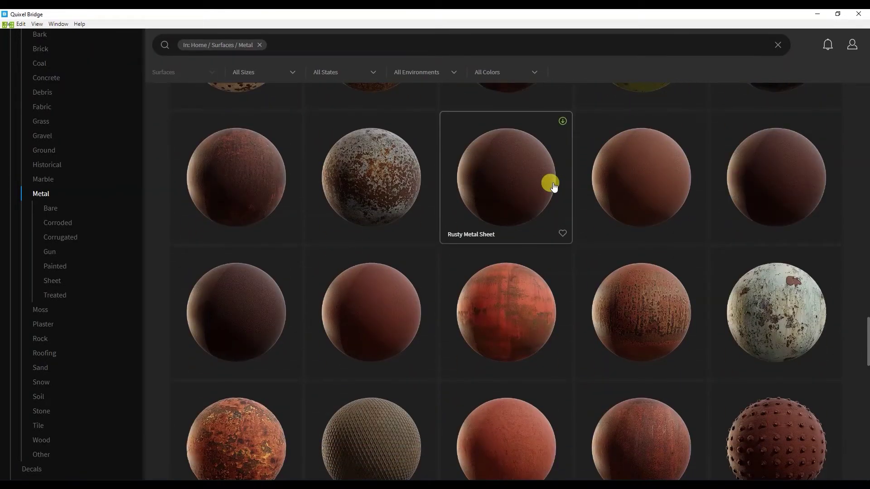
{"action": "scroll", "coordinate": [554, 186], "scroll_direction": "down", "scroll_amount": 2}
{"action": "mouse_move", "coordinate": [507, 221]}
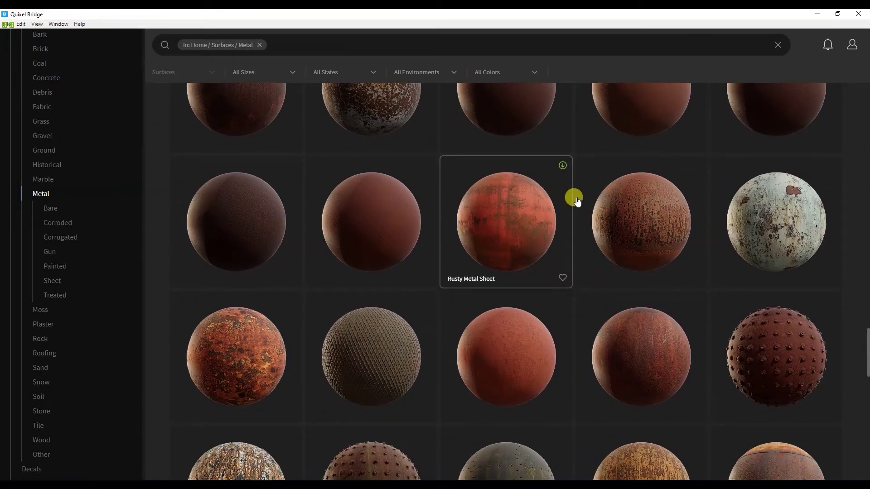
{"action": "scroll", "coordinate": [760, 346], "scroll_direction": "down", "scroll_amount": 4}
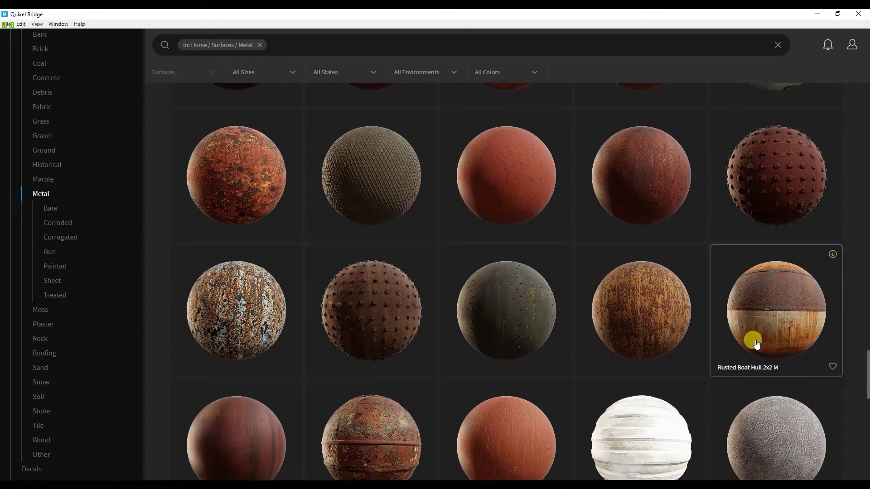
{"action": "scroll", "coordinate": [755, 345], "scroll_direction": "down", "scroll_amount": 4}
{"action": "scroll", "coordinate": [756, 344], "scroll_direction": "down", "scroll_amount": 3}
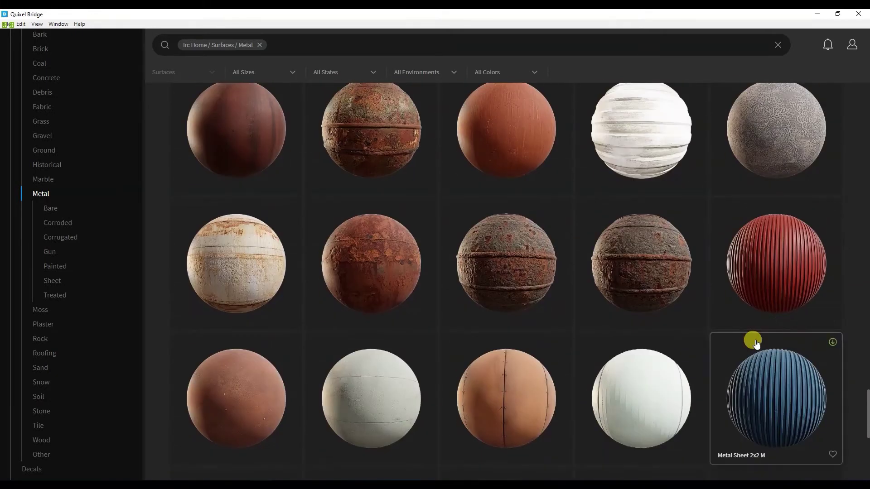
{"action": "scroll", "coordinate": [756, 344], "scroll_direction": "down", "scroll_amount": 4}
{"action": "left_click", "coordinate": [497, 278]}
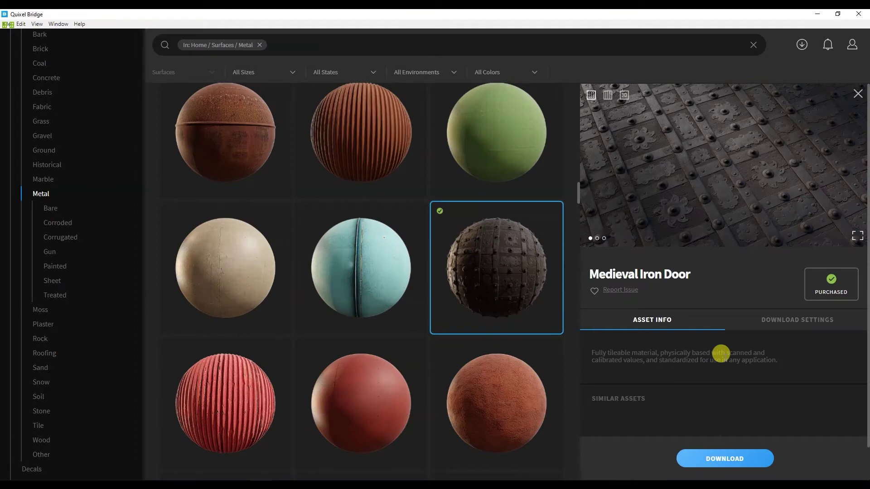
{"action": "scroll", "coordinate": [693, 344], "scroll_direction": "down", "scroll_amount": 1}
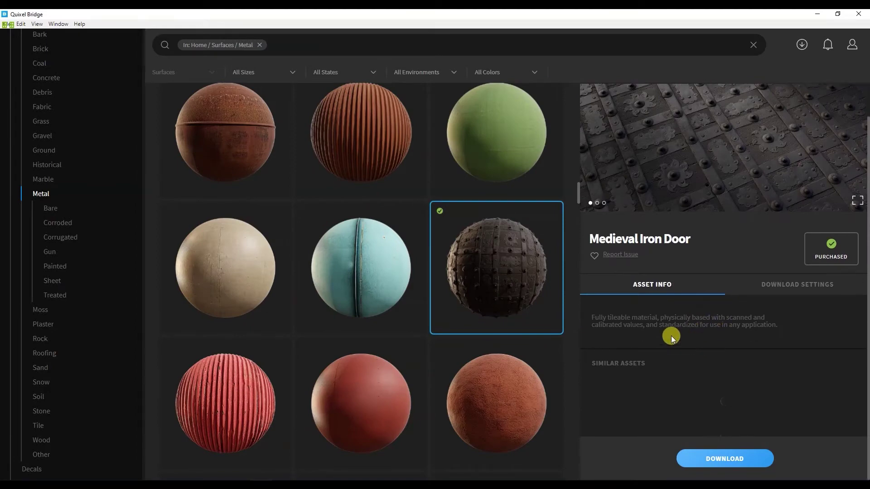
{"action": "scroll", "coordinate": [661, 332], "scroll_direction": "down", "scroll_amount": 1}
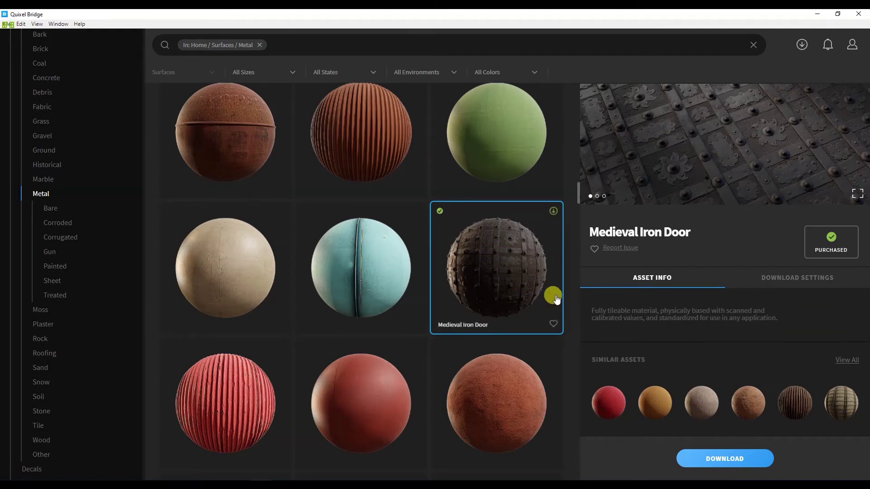
- Keep Medieval Iron Door's texture resolution at 4K in its Download Settings
{"action": "left_click", "coordinate": [797, 284]}
{"action": "left_click", "coordinate": [767, 308]}
{"action": "left_click", "coordinate": [767, 349]}
{"action": "left_click_drag", "start_coordinate": [863, 299], "coordinate": [858, 396]}
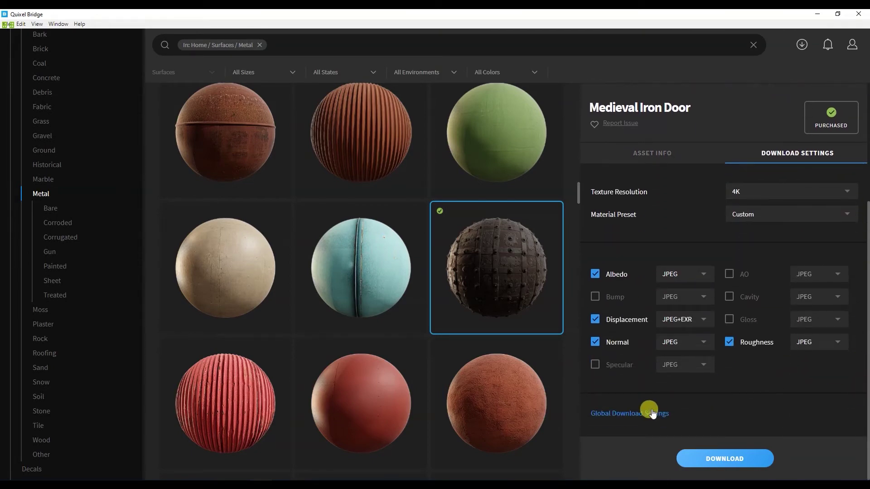
- Review the maps in Global Download Settings, then browse the Material Preset options
{"action": "left_click", "coordinate": [645, 414]}
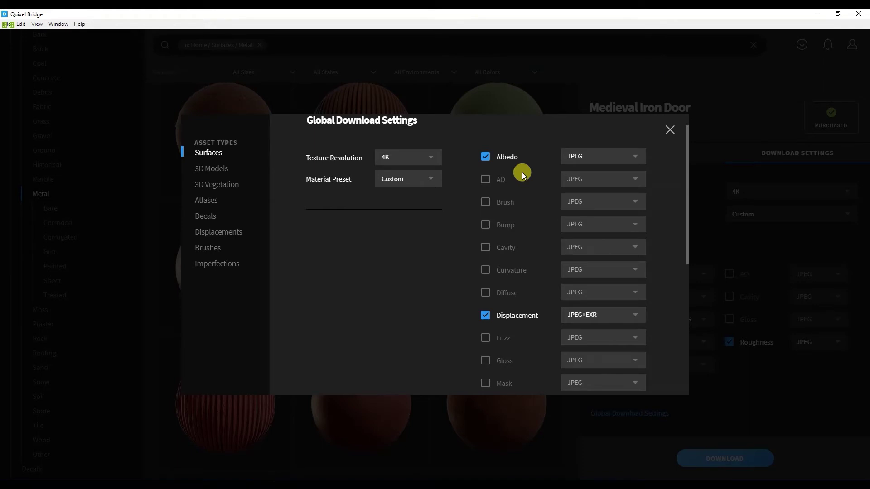
{"action": "scroll", "coordinate": [530, 226], "scroll_direction": "down", "scroll_amount": 1}
{"action": "scroll", "coordinate": [535, 258], "scroll_direction": "down", "scroll_amount": 1}
{"action": "scroll", "coordinate": [535, 271], "scroll_direction": "down", "scroll_amount": 1}
{"action": "scroll", "coordinate": [530, 290], "scroll_direction": "down", "scroll_amount": 1}
{"action": "scroll", "coordinate": [519, 321], "scroll_direction": "down", "scroll_amount": 2}
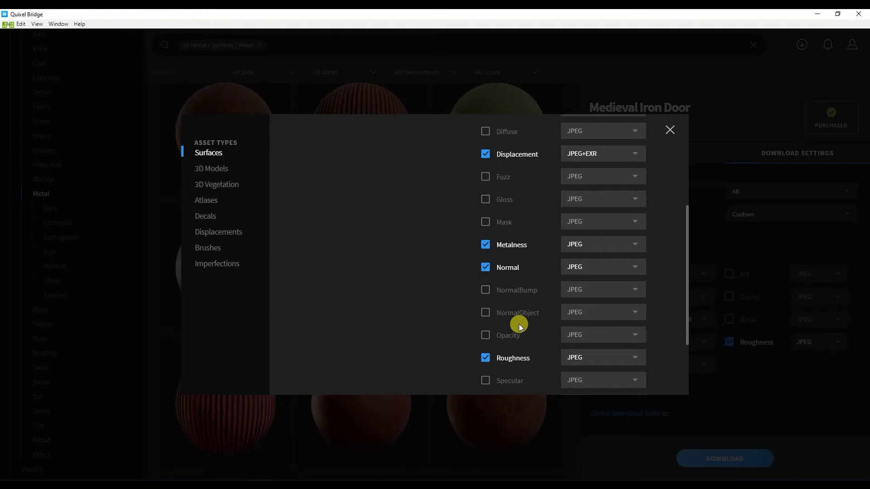
{"action": "left_click", "coordinate": [723, 456]}
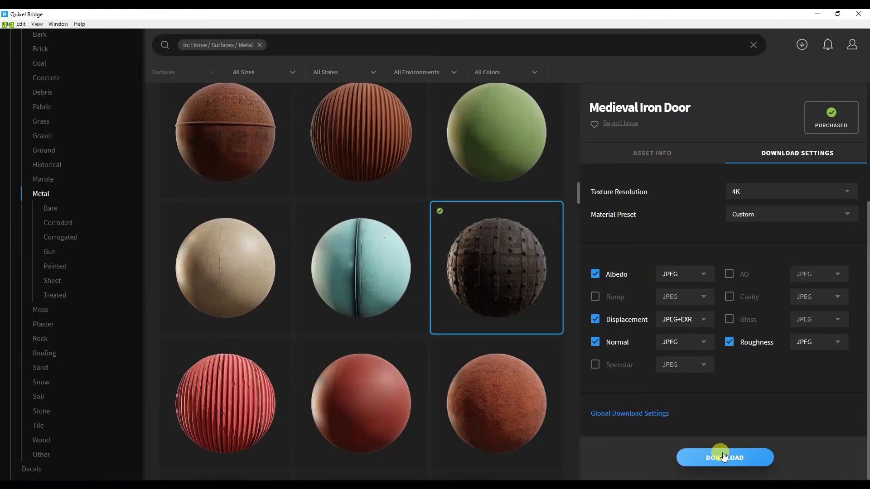
{"action": "left_click", "coordinate": [765, 217]}
{"action": "scroll", "coordinate": [783, 263], "scroll_direction": "down", "scroll_amount": 1}
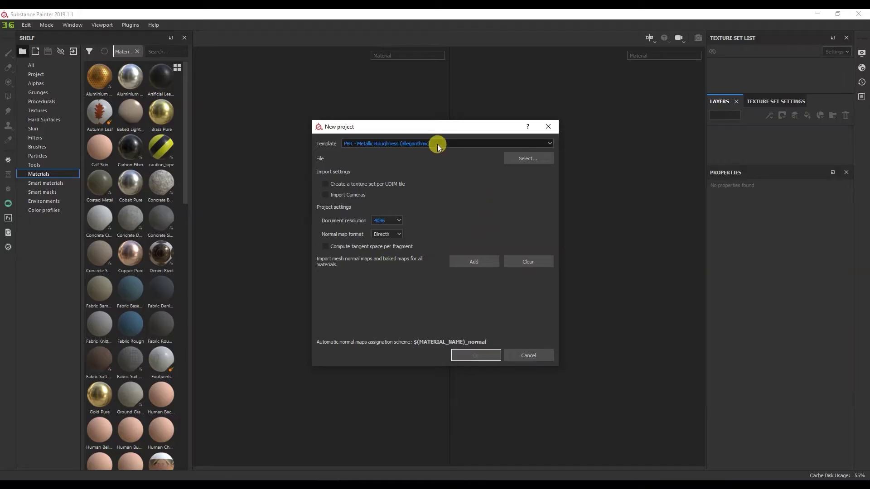
- Set the new project to 1024 resolution with the PBR - Metallic Roughness (allegorithmic) template
{"action": "left_click", "coordinate": [425, 145]}
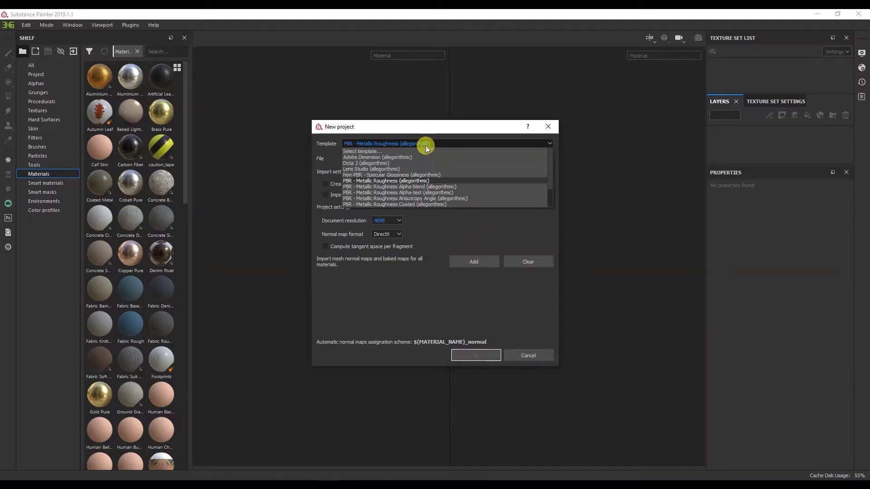
{"action": "left_click", "coordinate": [420, 181]}
{"action": "left_click", "coordinate": [421, 144]}
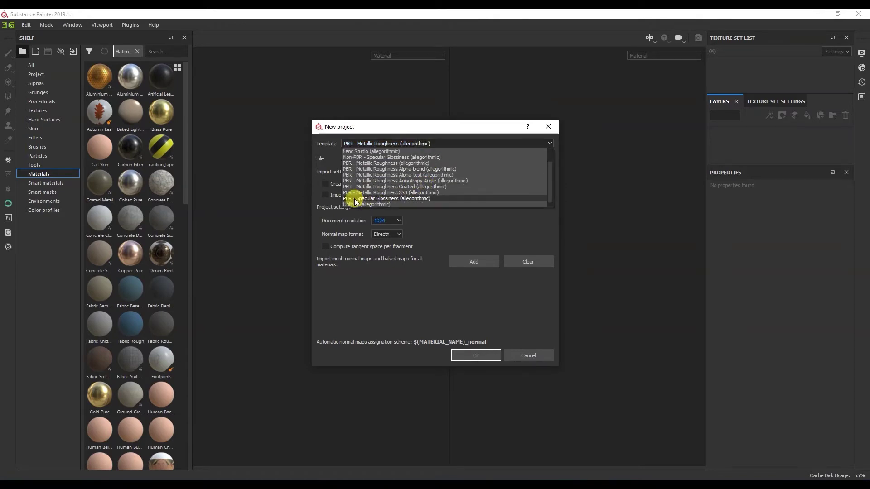
{"action": "left_click", "coordinate": [381, 199]}
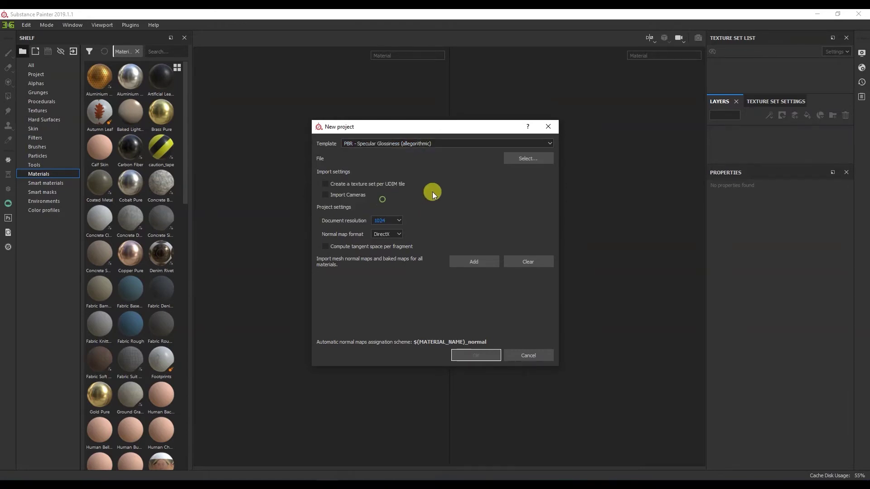
{"action": "left_click", "coordinate": [402, 143]}
{"action": "scroll", "coordinate": [394, 174], "scroll_direction": "up", "scroll_amount": 1}
{"action": "left_click", "coordinate": [358, 181]}
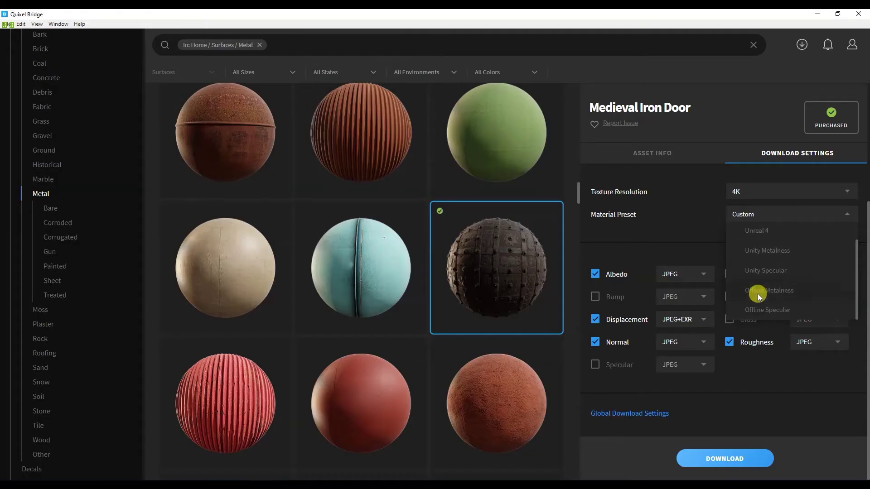
- Try the Offline Specular preset, then set the material preset back to Offline Metalness
{"action": "left_click", "coordinate": [757, 294]}
{"action": "left_click", "coordinate": [764, 216]}
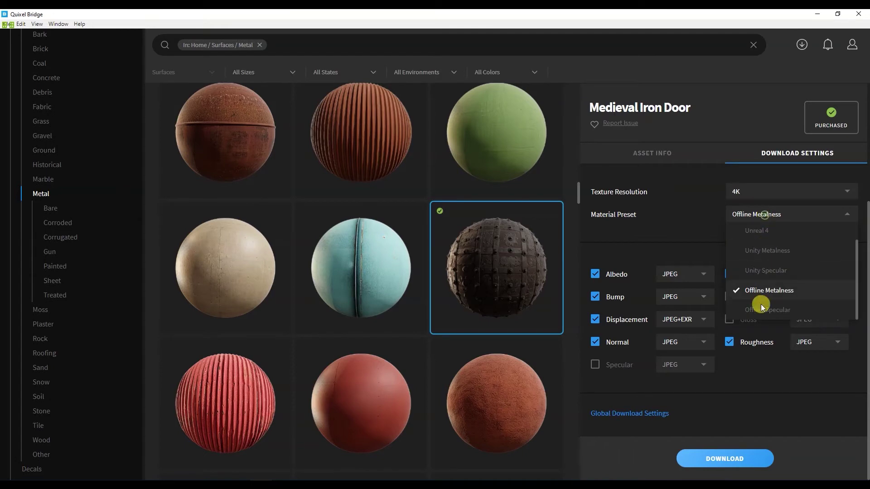
{"action": "left_click", "coordinate": [759, 310]}
{"action": "left_click", "coordinate": [772, 216]}
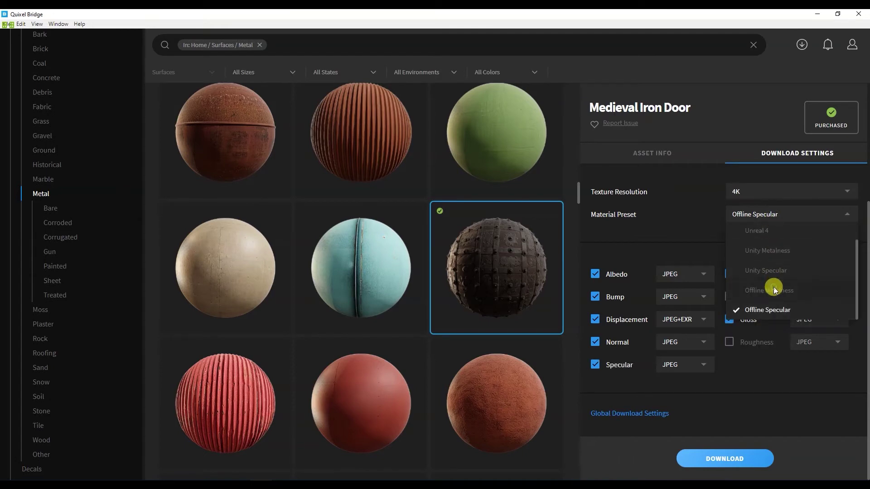
{"action": "left_click", "coordinate": [773, 290]}
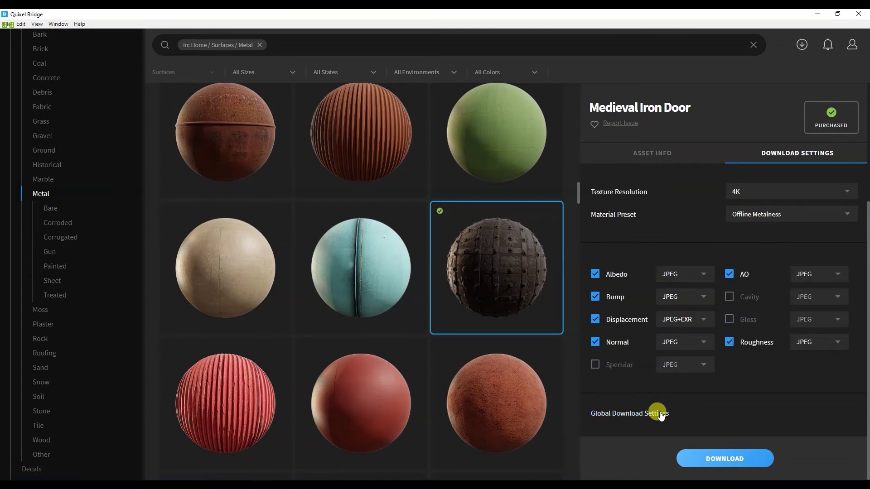
- Uncheck AO, Bump, Fuzz and NormalBump in Global Download Settings and download Medieval Iron Door
{"action": "left_click", "coordinate": [661, 413]}
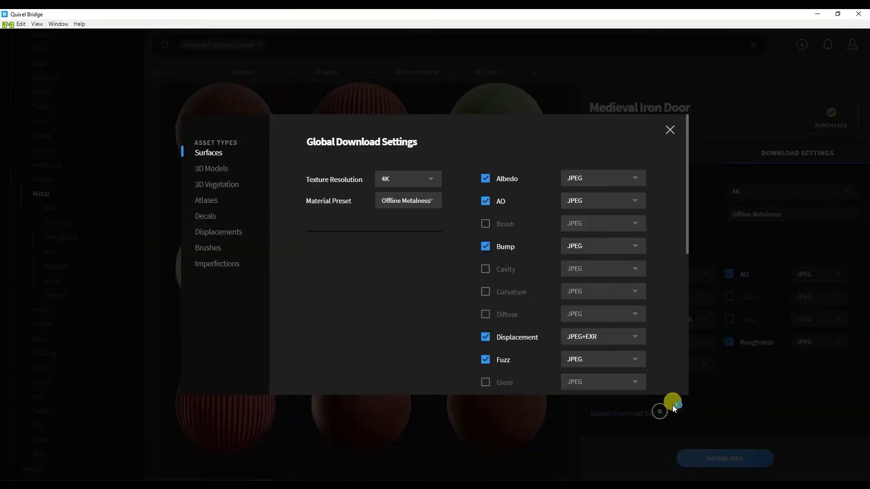
{"action": "left_click", "coordinate": [486, 201]}
{"action": "left_click", "coordinate": [486, 247]}
{"action": "scroll", "coordinate": [485, 247], "scroll_direction": "down", "scroll_amount": 1}
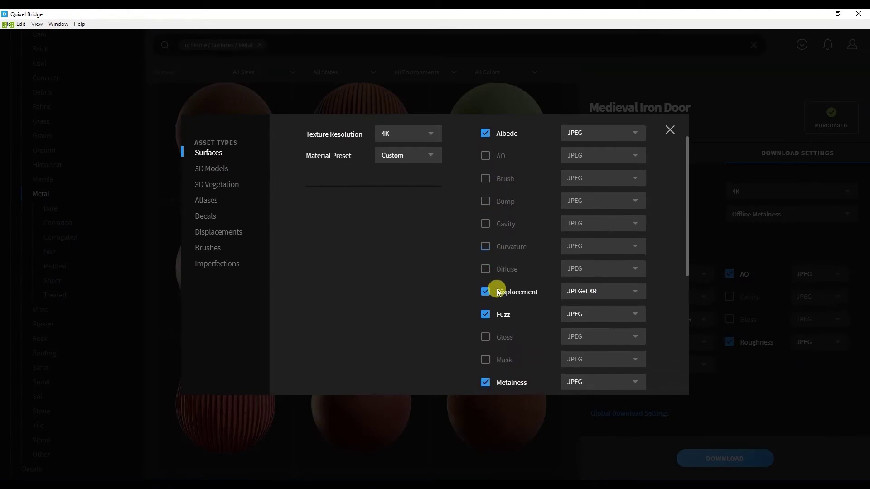
{"action": "left_click", "coordinate": [486, 316]}
{"action": "scroll", "coordinate": [503, 295], "scroll_direction": "down", "scroll_amount": 3}
{"action": "left_click", "coordinate": [484, 292]}
{"action": "scroll", "coordinate": [497, 308], "scroll_direction": "down", "scroll_amount": 2}
{"action": "scroll", "coordinate": [498, 314], "scroll_direction": "up", "scroll_amount": 2}
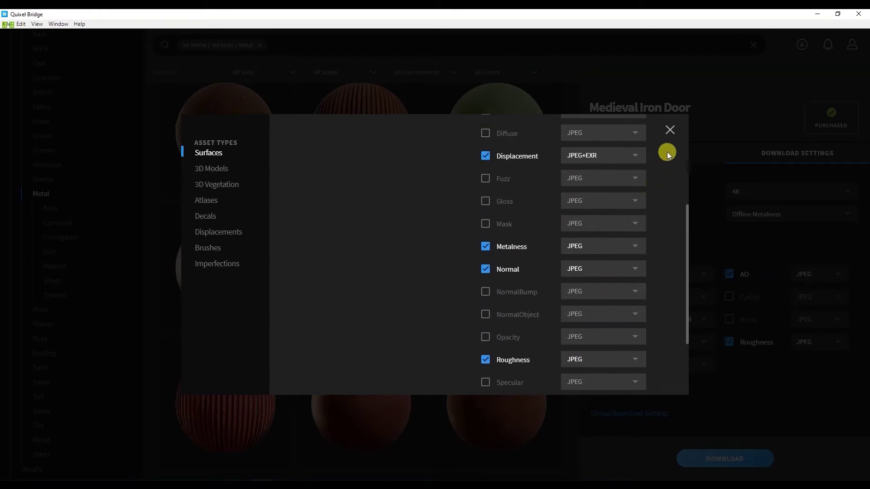
{"action": "left_click", "coordinate": [668, 132]}
{"action": "left_click", "coordinate": [736, 461]}
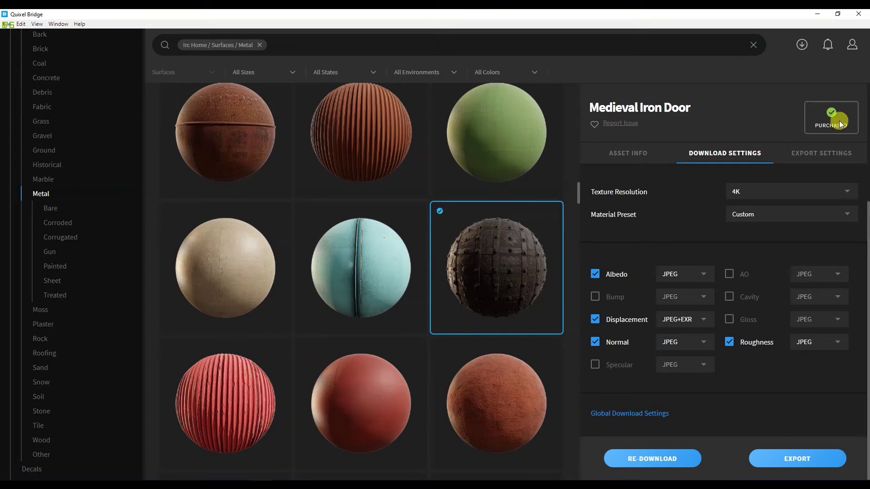
- Set Medieval Iron Door's export settings to 4K JPEG with a custom disk location
{"action": "left_click", "coordinate": [844, 155]}
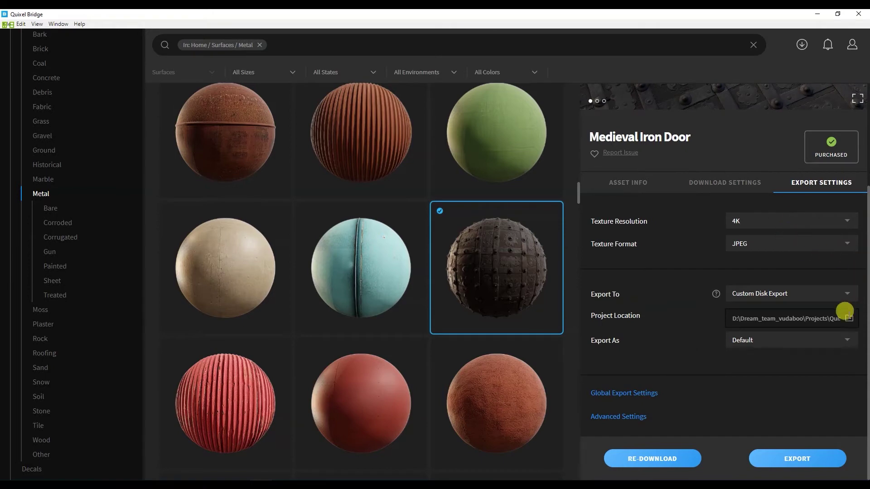
{"action": "left_click", "coordinate": [849, 318]}
{"action": "left_click", "coordinate": [467, 285]}
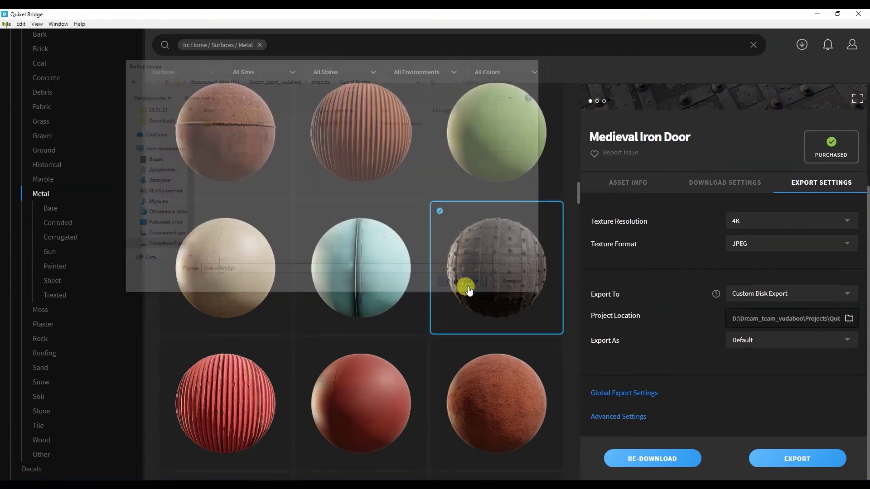
{"action": "left_click", "coordinate": [647, 393]}
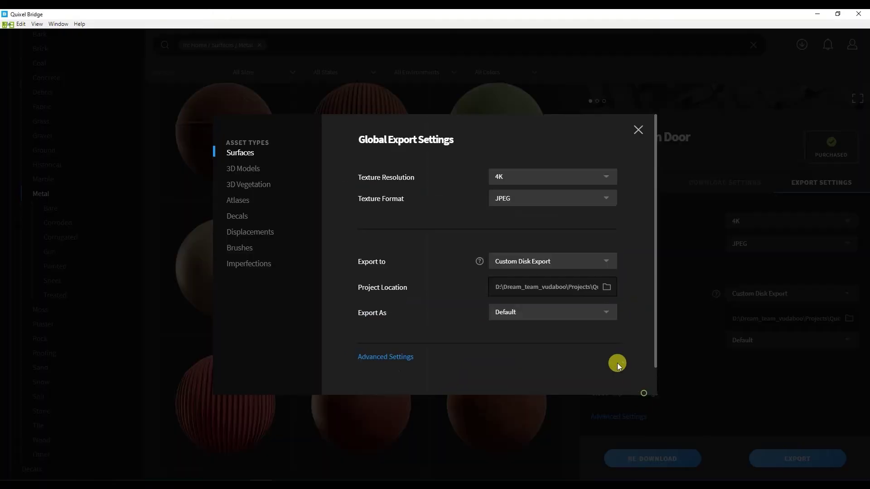
{"action": "left_click", "coordinate": [638, 130]}
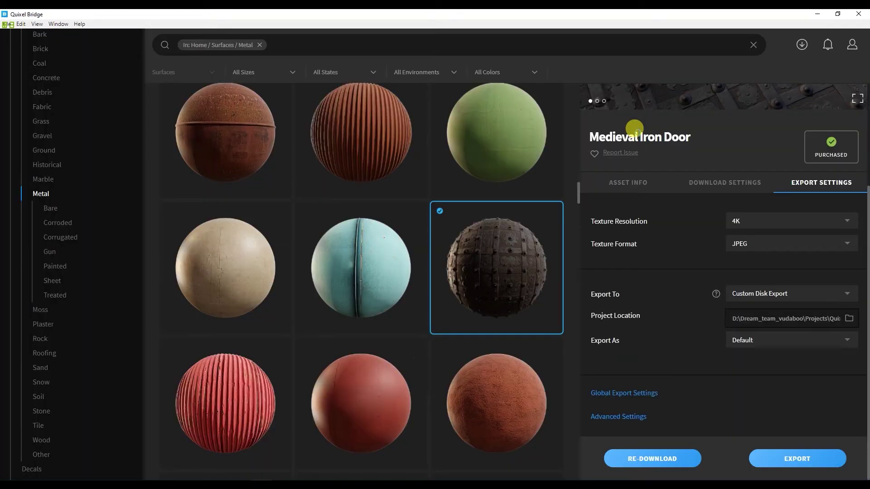
- Review the filename format, export the textures, and open the exported texture folder
{"action": "left_click", "coordinate": [616, 416]}
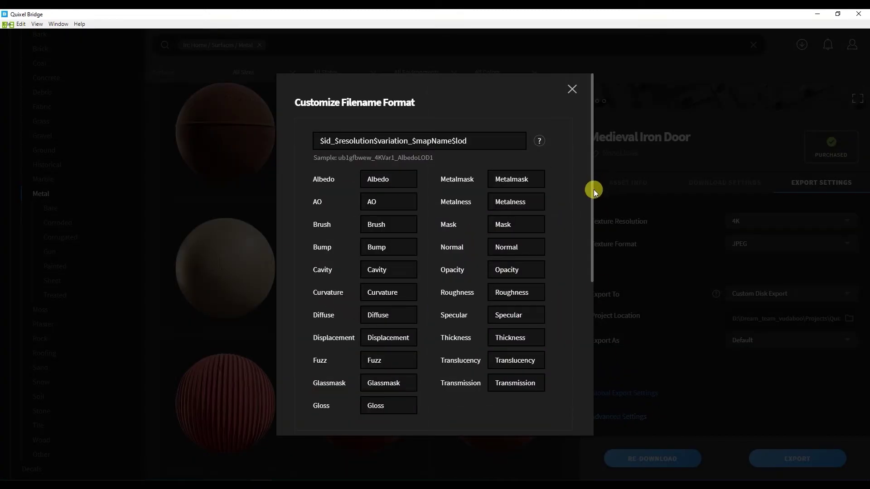
{"action": "left_click_drag", "start_coordinate": [593, 188], "coordinate": [572, 325]}
{"action": "left_click", "coordinate": [572, 89]}
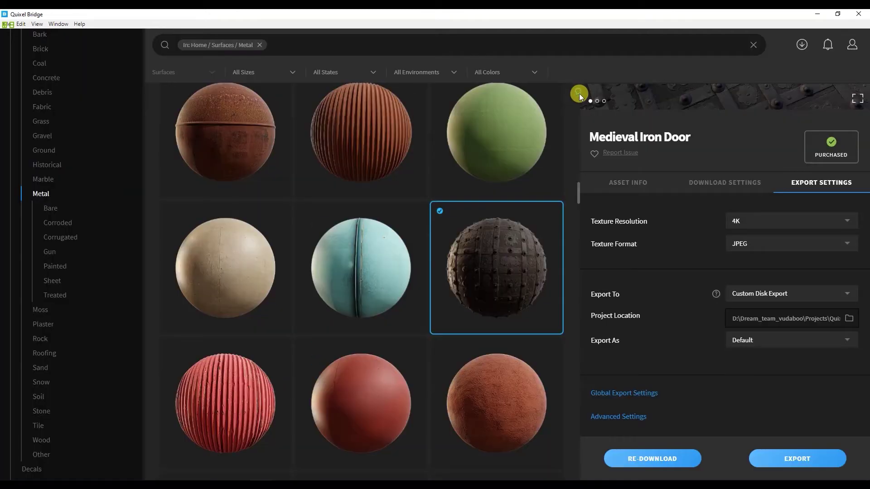
{"action": "left_click", "coordinate": [776, 457]}
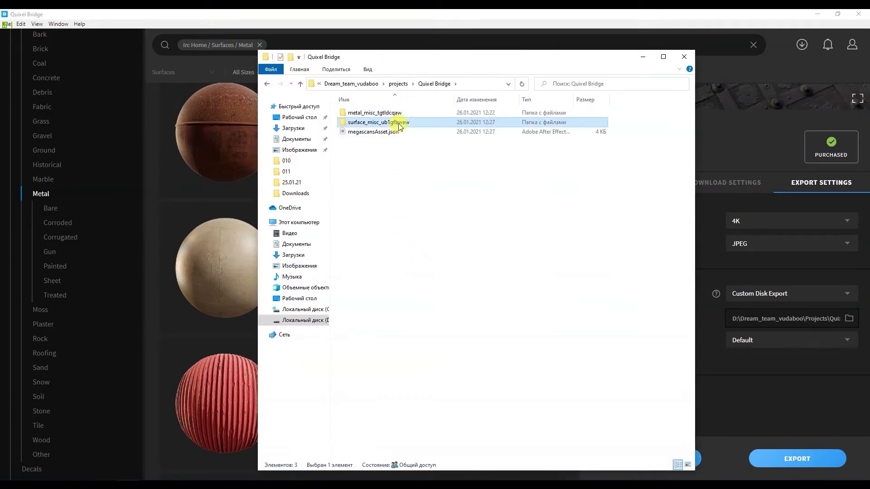
{"action": "double_click", "coordinate": [399, 121]}
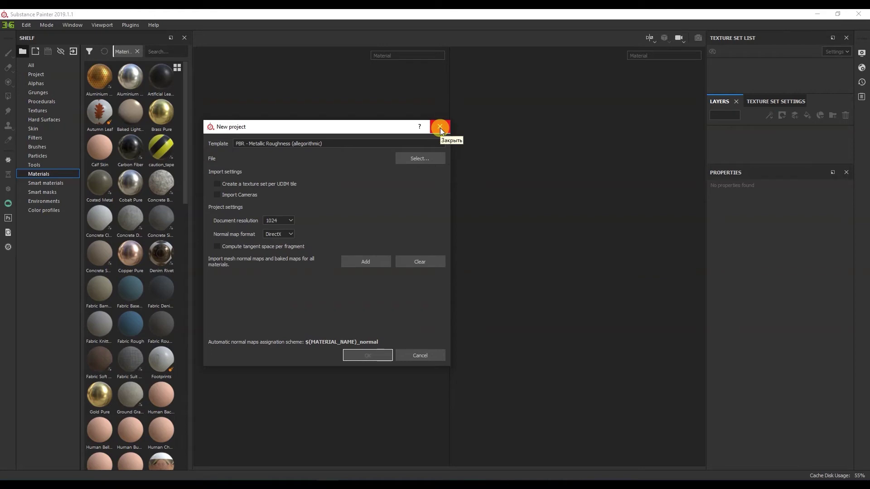
- Set the new project's document resolution to 4096 and normal map format to OpenGL
{"action": "left_click", "coordinate": [284, 220]}
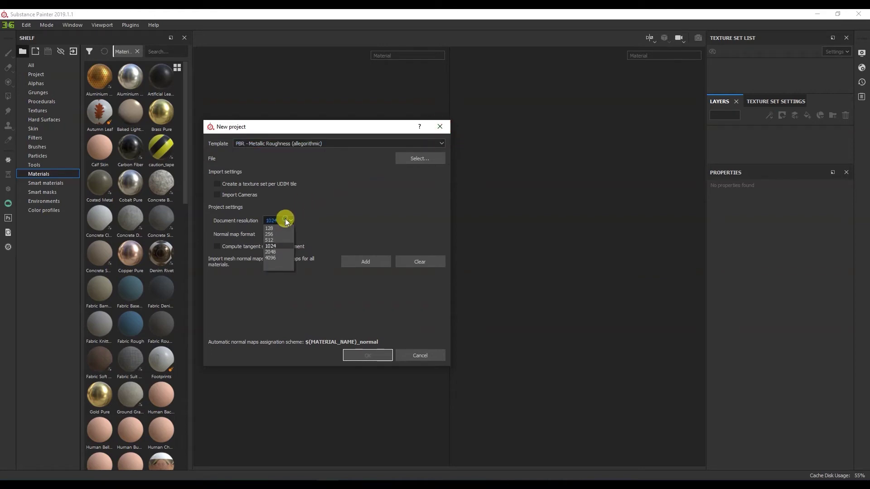
{"action": "left_click", "coordinate": [279, 257]}
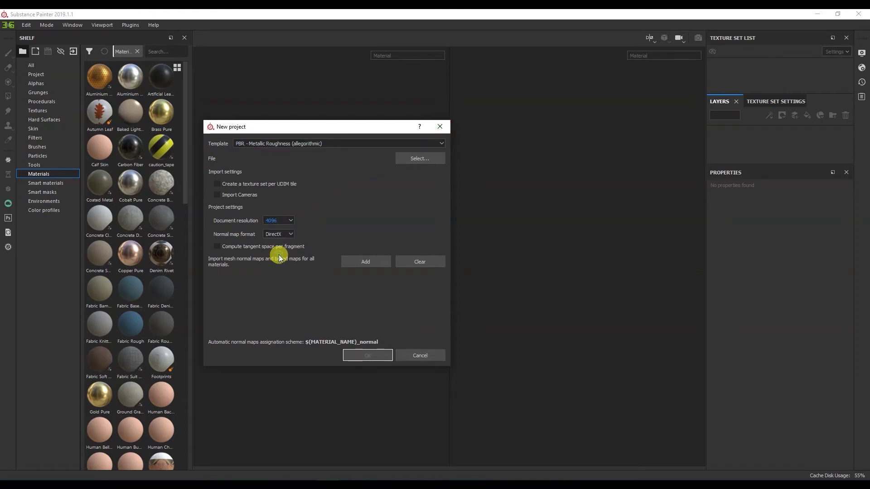
{"action": "left_click", "coordinate": [289, 234]}
{"action": "left_click", "coordinate": [283, 252]}
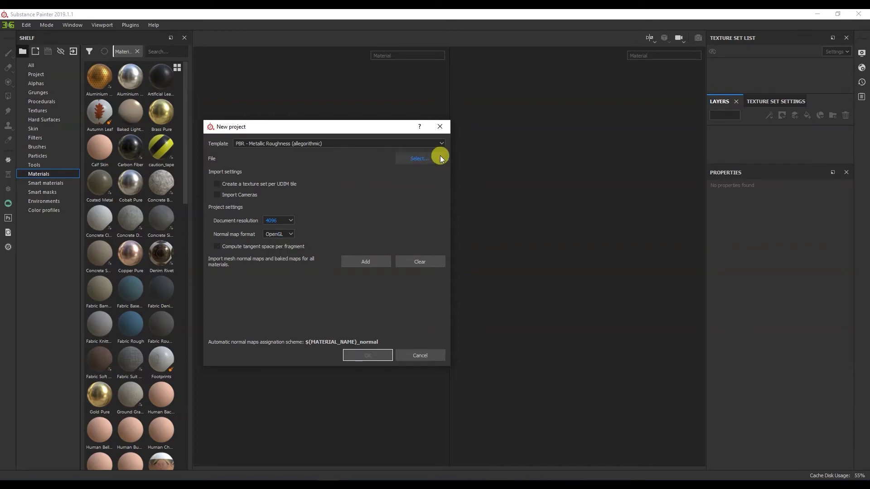
- Choose model.fbx from folder 011 as the mesh and create the project
{"action": "left_click", "coordinate": [427, 162]}
{"action": "left_click", "coordinate": [389, 158]}
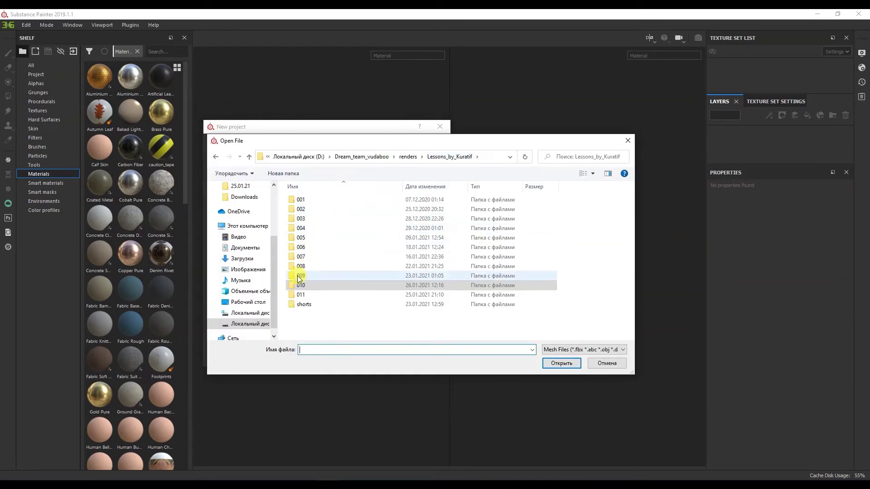
{"action": "double_click", "coordinate": [299, 295]}
{"action": "double_click", "coordinate": [311, 254]}
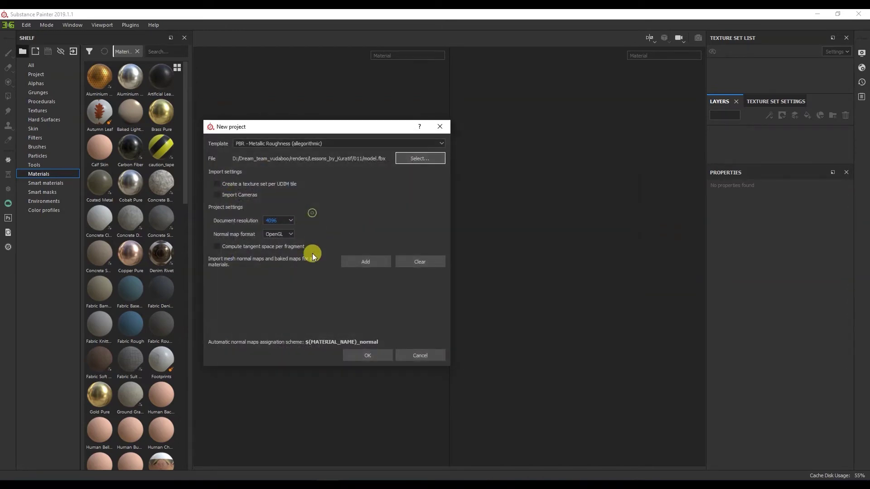
{"action": "left_click", "coordinate": [370, 356]}
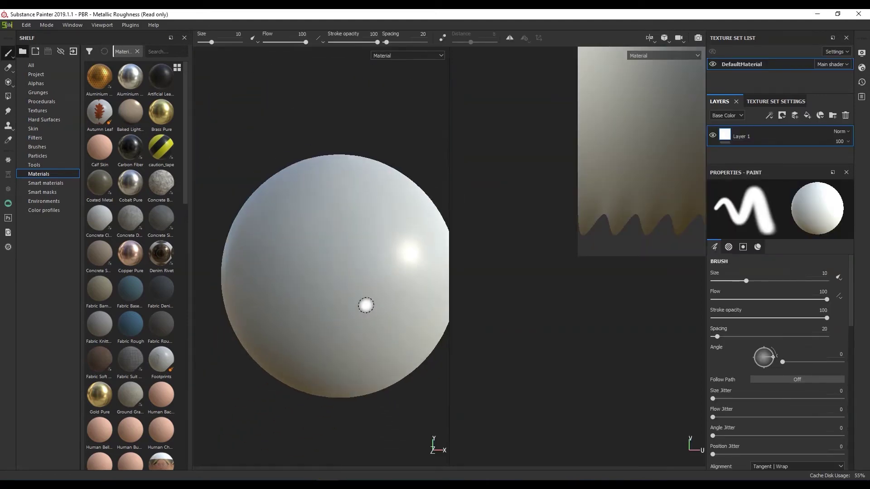
- Drag the four exported iron door texture files from Explorer onto the shelf
{"action": "middle_click_drag", "start_coordinate": [632, 306], "coordinate": [555, 266]}
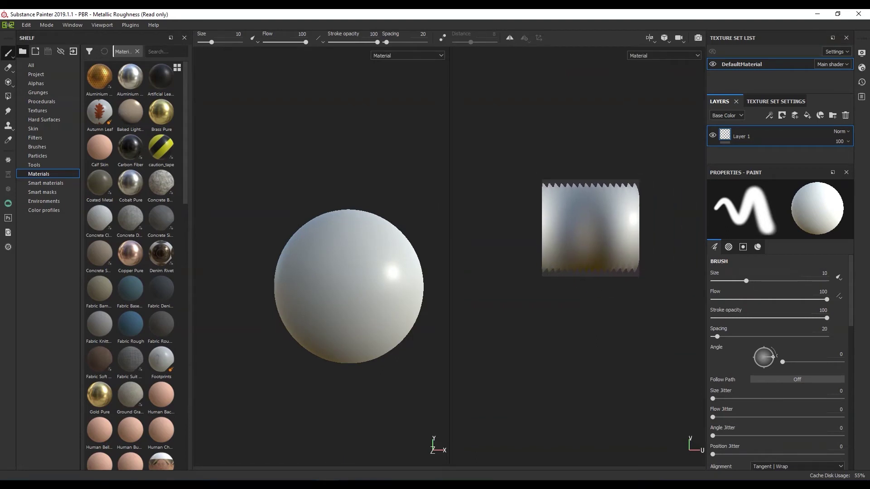
{"action": "key", "text": "alt+Tab"}
{"action": "mouse_move", "coordinate": [792, 202]}
{"action": "left_mouse_down"}
{"action": "mouse_move", "coordinate": [669, 132]}
{"action": "mouse_move", "coordinate": [366, 229]}
{"action": "left_mouse_up"}
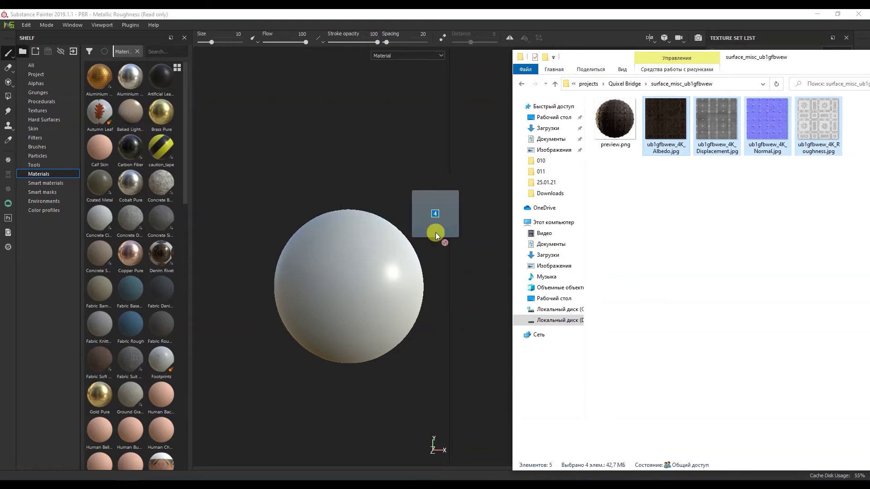
{"action": "left_click_drag", "start_coordinate": [366, 229], "coordinate": [152, 206]}
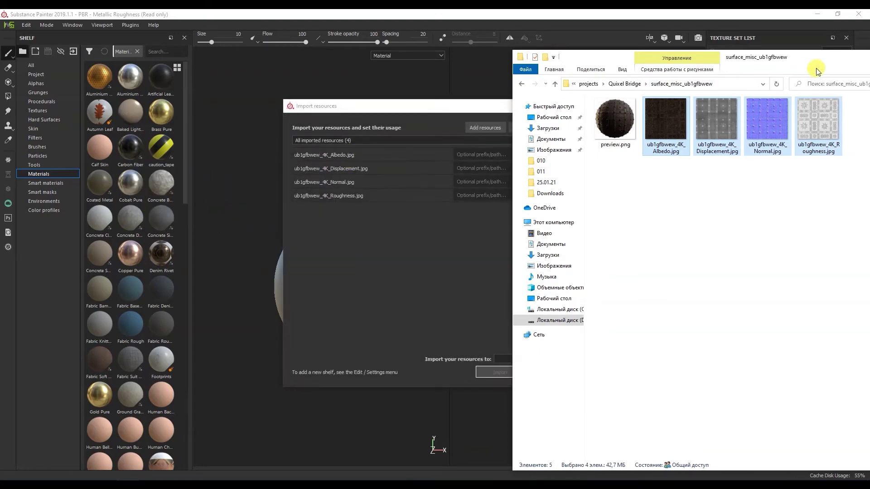
{"action": "left_click_drag", "start_coordinate": [815, 62], "coordinate": [660, 62]}
{"action": "left_click", "coordinate": [691, 62]}
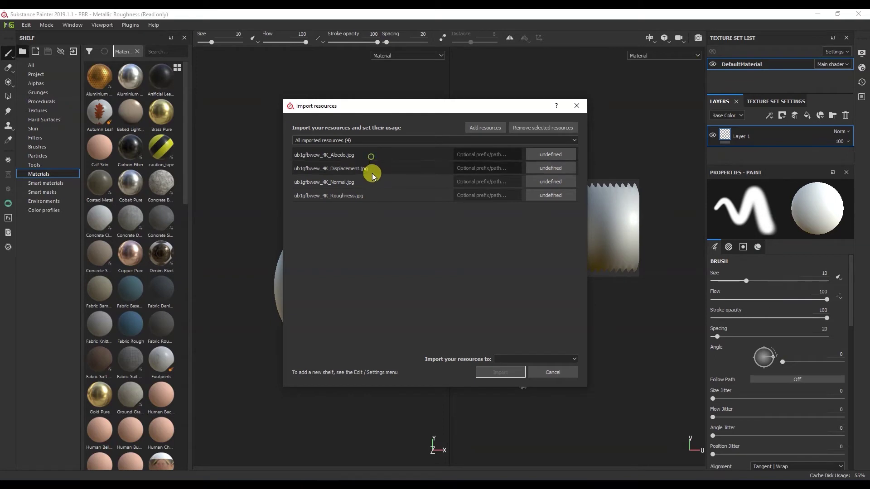
- Import all four resources as textures into the current project
{"action": "left_click", "coordinate": [560, 142]}
{"action": "left_click", "coordinate": [551, 177]}
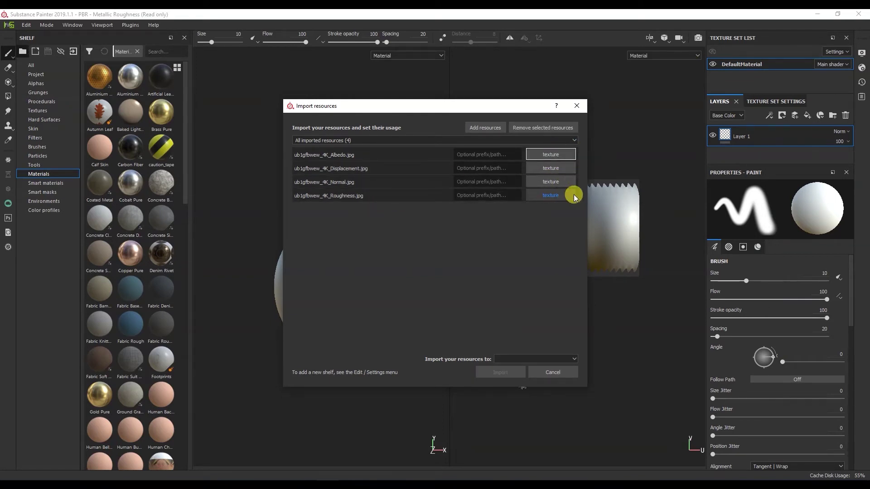
{"action": "left_click", "coordinate": [544, 357]}
{"action": "left_click", "coordinate": [539, 372]}
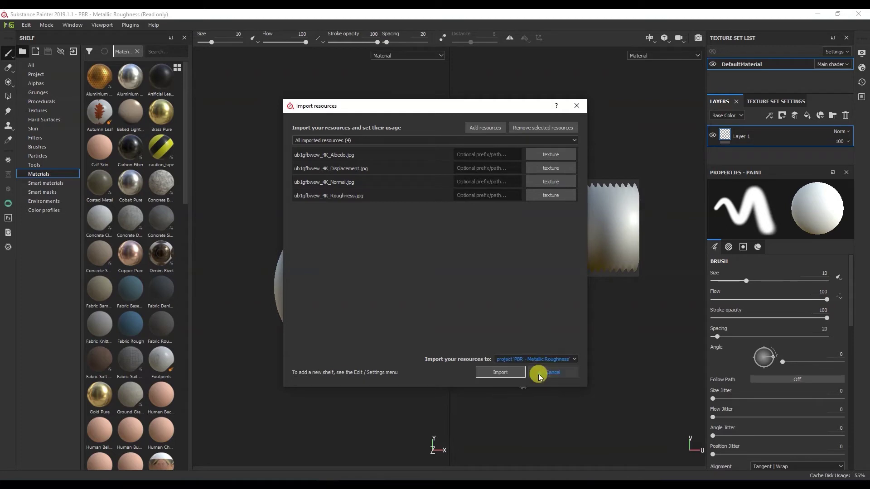
{"action": "left_click", "coordinate": [501, 372]}
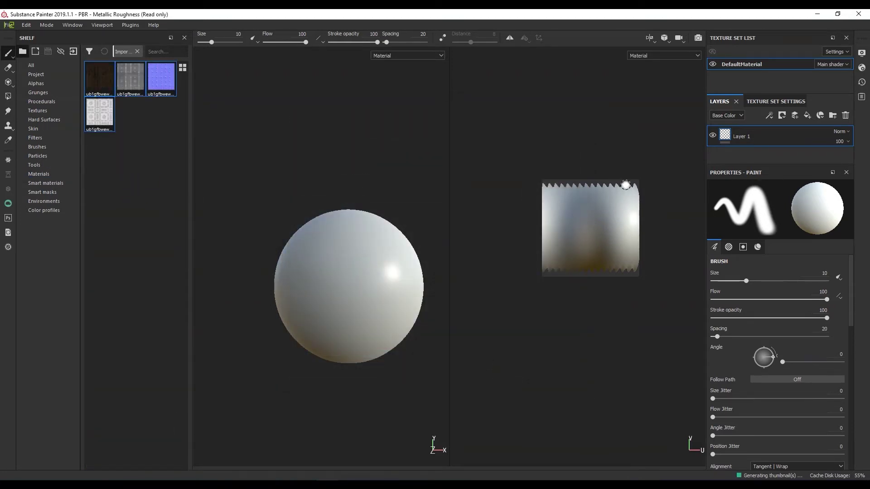
- Replace the default Layer 1 with a new fill layer
{"action": "left_click", "coordinate": [845, 115]}
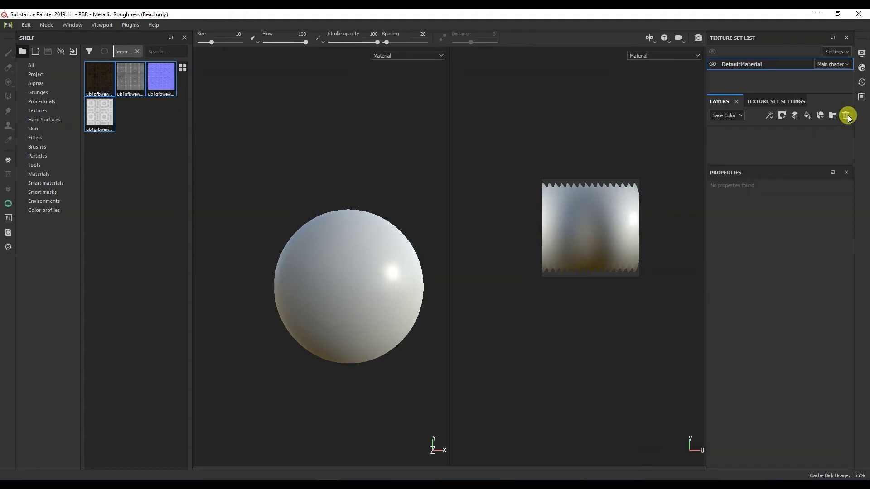
{"action": "left_click_drag", "start_coordinate": [800, 160], "coordinate": [797, 277]}
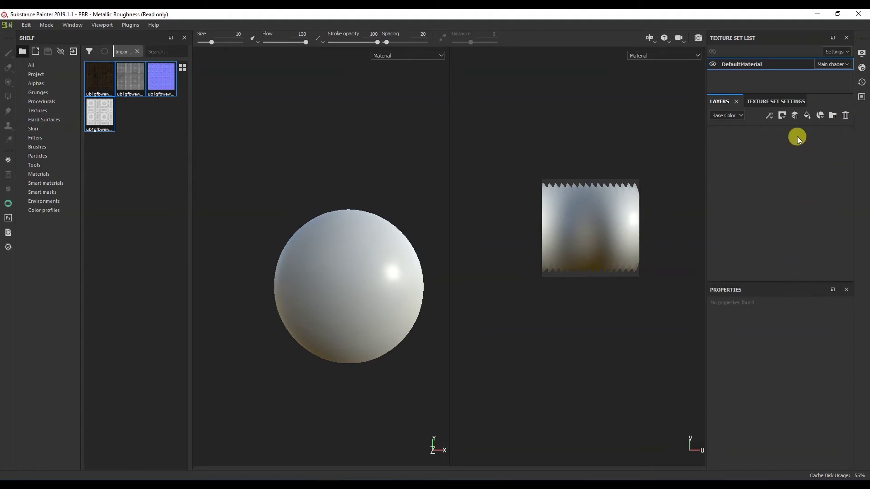
{"action": "left_click", "coordinate": [807, 116]}
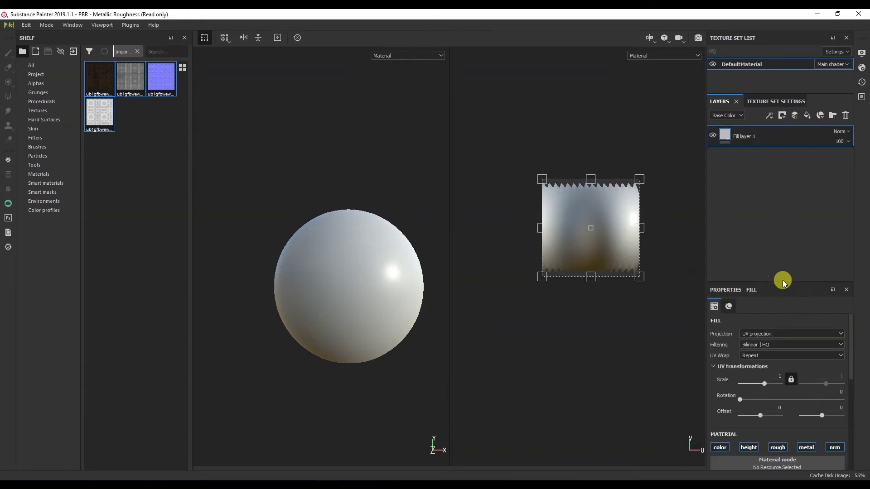
{"action": "left_click_drag", "start_coordinate": [782, 281], "coordinate": [774, 152]}
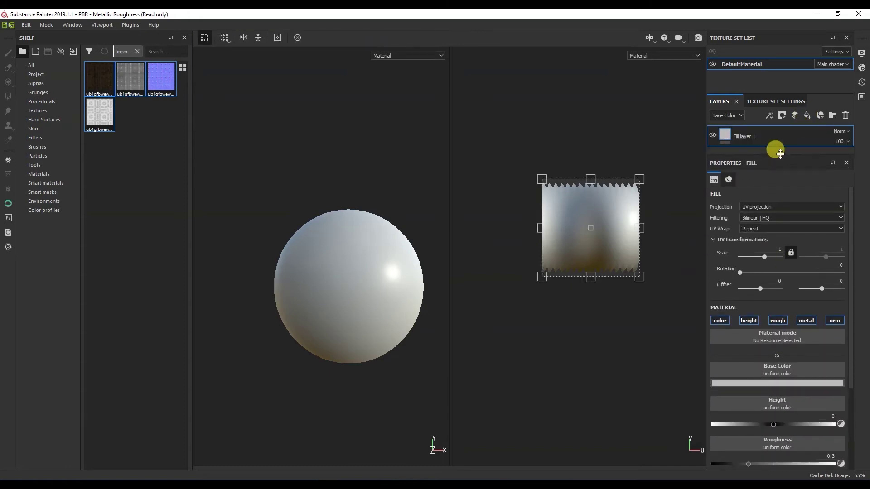
{"action": "left_click_drag", "start_coordinate": [848, 311], "coordinate": [844, 382]}
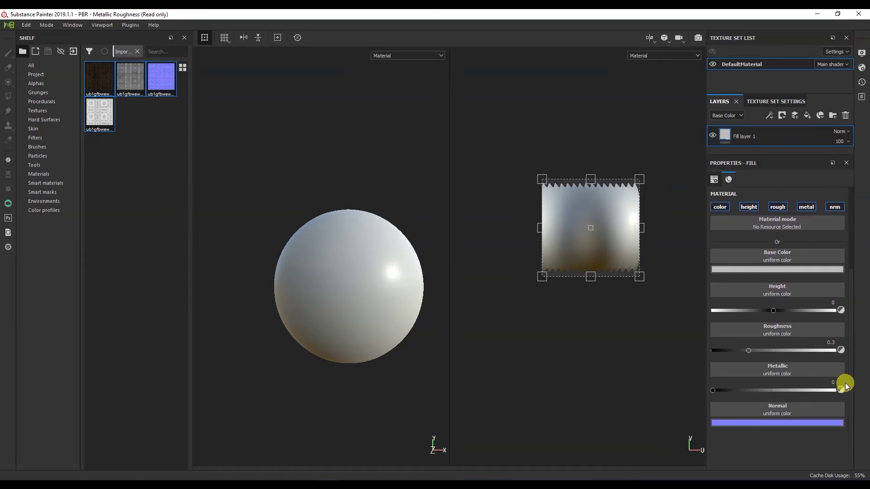
- Map Albedo, Displacement, Normal and Roughness into the fill channels and set Metallic to 0
{"action": "left_click", "coordinate": [126, 161]}
{"action": "mouse_move", "coordinate": [100, 77]}
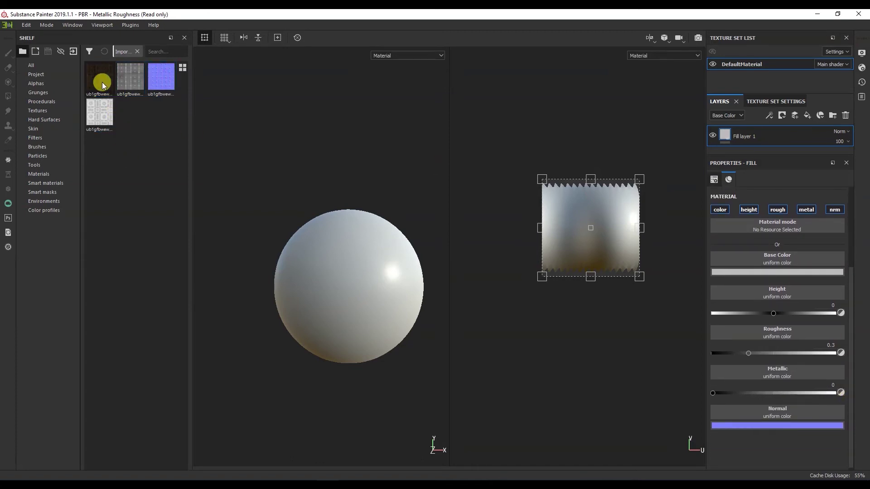
{"action": "mouse_move", "coordinate": [101, 83]}
{"action": "left_mouse_down"}
{"action": "mouse_move", "coordinate": [569, 199]}
{"action": "mouse_move", "coordinate": [733, 223]}
{"action": "mouse_move", "coordinate": [761, 253]}
{"action": "left_mouse_up"}
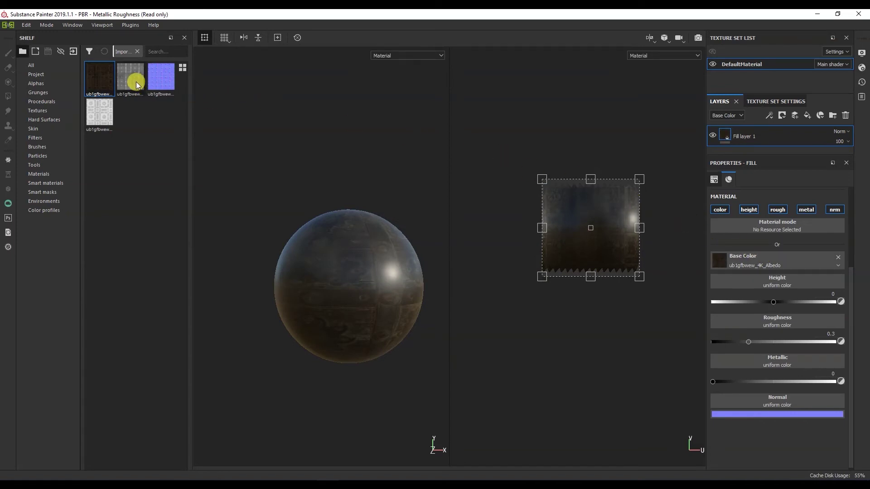
{"action": "mouse_move", "coordinate": [131, 81]}
{"action": "left_mouse_down"}
{"action": "mouse_move", "coordinate": [755, 317]}
{"action": "mouse_move", "coordinate": [761, 368]}
{"action": "mouse_move", "coordinate": [763, 270]}
{"action": "left_mouse_up"}
{"action": "mouse_move", "coordinate": [161, 81]}
{"action": "left_mouse_down"}
{"action": "mouse_move", "coordinate": [724, 345]}
{"action": "mouse_move", "coordinate": [747, 387]}
{"action": "left_mouse_up"}
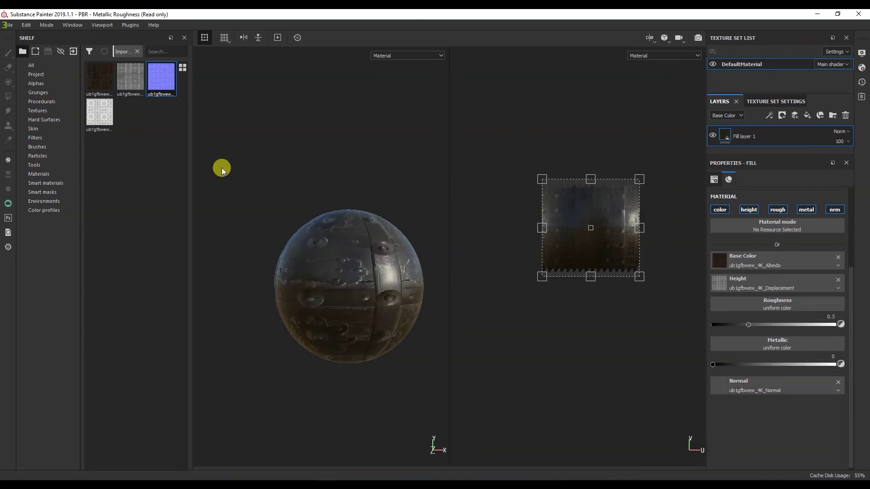
{"action": "mouse_move", "coordinate": [107, 113]}
{"action": "left_mouse_down"}
{"action": "mouse_move", "coordinate": [718, 279]}
{"action": "mouse_move", "coordinate": [760, 304]}
{"action": "left_mouse_up"}
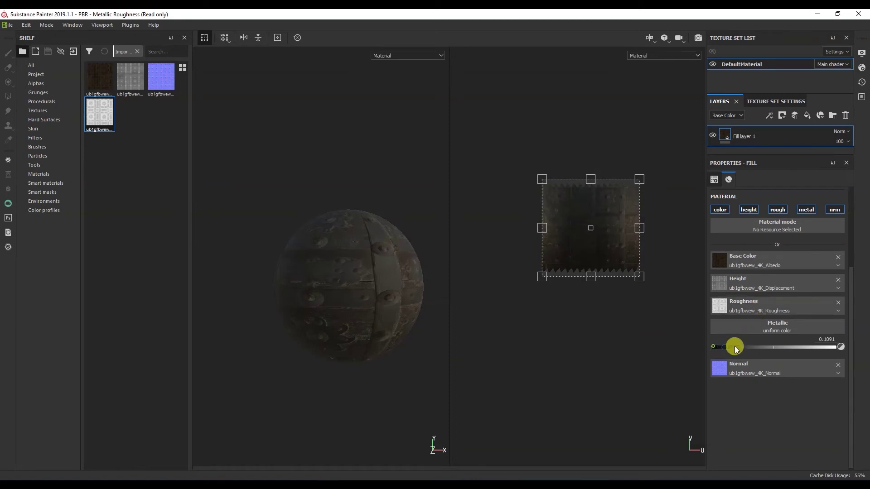
{"action": "left_click_drag", "start_coordinate": [784, 347], "coordinate": [635, 329]}
{"action": "mouse_move", "coordinate": [373, 255]}
{"action": "left_mouse_down", "text": "alt"}
{"action": "mouse_move", "coordinate": [325, 275]}
{"action": "mouse_move", "coordinate": [389, 294]}
{"action": "mouse_move", "coordinate": [314, 274]}
{"action": "mouse_move", "coordinate": [317, 302]}
{"action": "mouse_move", "coordinate": [294, 295]}
{"action": "mouse_move", "coordinate": [353, 264]}
{"action": "left_mouse_up", "text": "alt"}
{"action": "mouse_move", "coordinate": [353, 264]}
{"action": "right_mouse_down", "text": "alt"}
{"action": "mouse_move", "coordinate": [317, 398]}
{"action": "mouse_move", "coordinate": [349, 266]}
{"action": "right_mouse_up", "text": "alt"}
{"action": "mouse_move", "coordinate": [349, 264]}
{"action": "left_mouse_down", "text": "alt"}
{"action": "mouse_move", "coordinate": [330, 266]}
{"action": "mouse_move", "coordinate": [334, 303]}
{"action": "mouse_move", "coordinate": [295, 265]}
{"action": "mouse_move", "coordinate": [302, 243]}
{"action": "mouse_move", "coordinate": [322, 237]}
{"action": "mouse_move", "coordinate": [264, 217]}
{"action": "mouse_move", "coordinate": [288, 219]}
{"action": "left_mouse_up", "text": "alt"}
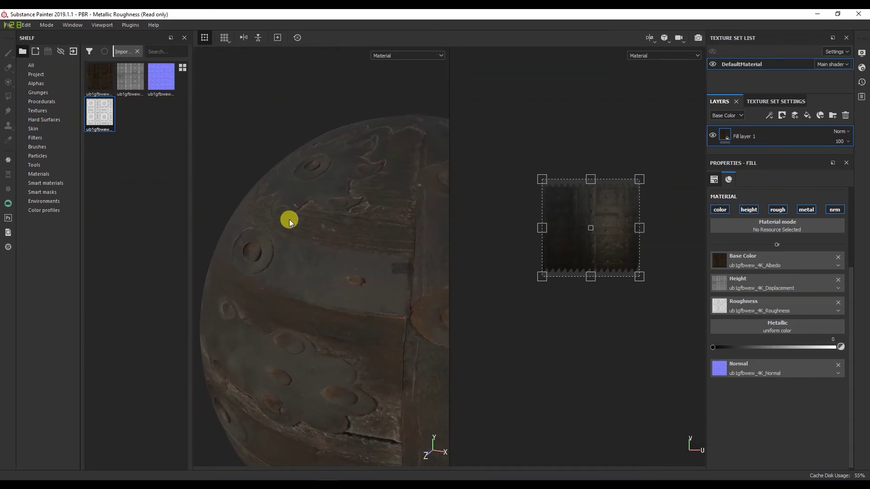
- Set the shader's displacement scale to 0.1
{"action": "left_click", "coordinate": [861, 68]}
{"action": "left_click_drag", "start_coordinate": [850, 166], "coordinate": [848, 254]}
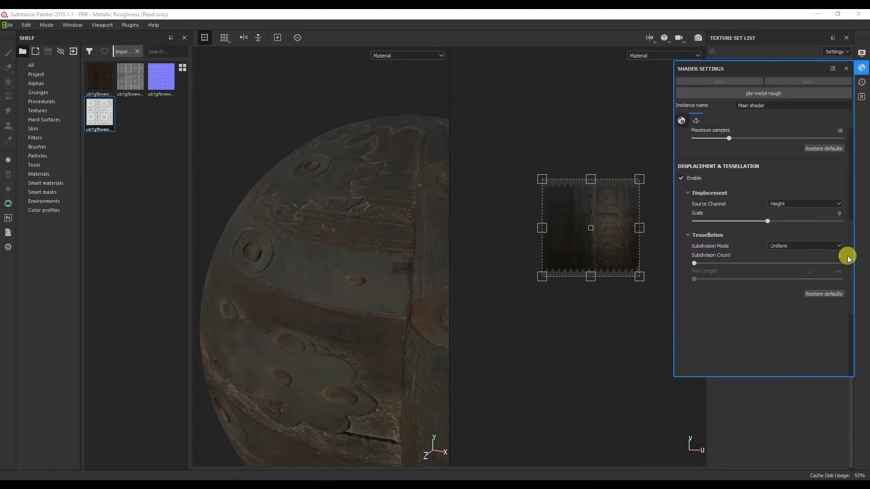
{"action": "left_click_drag", "start_coordinate": [766, 221], "coordinate": [832, 221]}
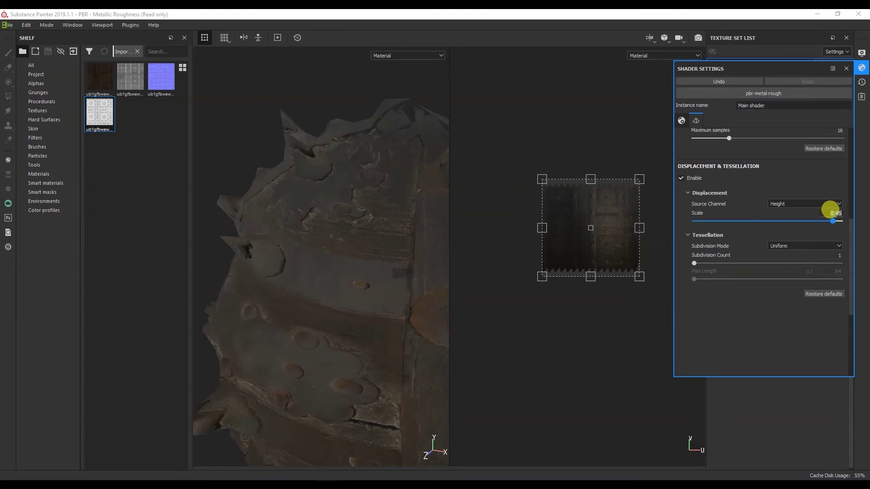
{"action": "type", "text": "1"}
{"action": "key", "text": "Return"}
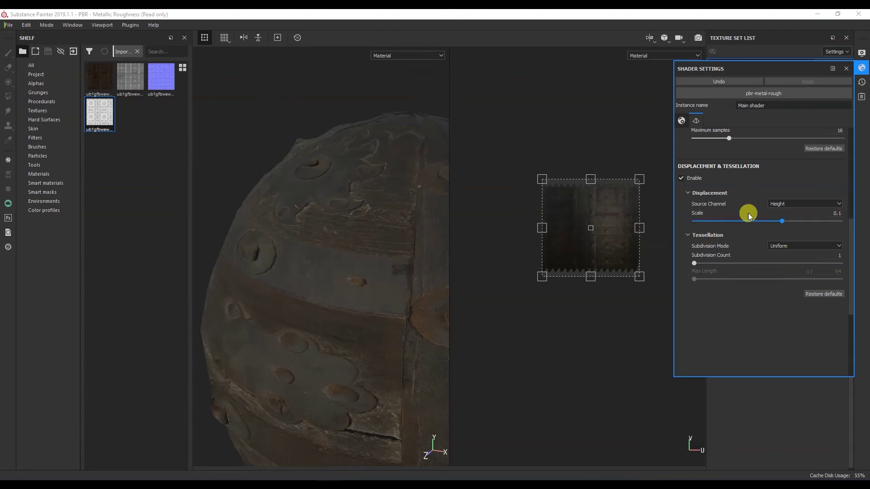
- Inspect the displaced sphere, rotate the environment lighting, and close Shader Settings
{"action": "mouse_move", "coordinate": [344, 216]}
{"action": "right_mouse_down", "text": "alt"}
{"action": "mouse_move", "coordinate": [336, 221]}
{"action": "mouse_move", "coordinate": [324, 105]}
{"action": "right_mouse_up", "text": "alt"}
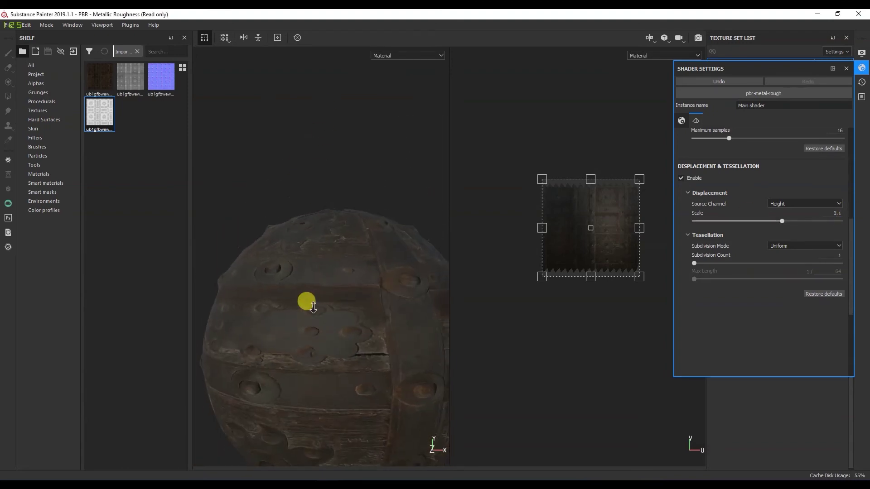
{"action": "middle_click_drag", "start_coordinate": [334, 303], "coordinate": [361, 334], "text": "alt"}
{"action": "mouse_move", "coordinate": [361, 334]}
{"action": "left_mouse_down", "text": "alt"}
{"action": "mouse_move", "coordinate": [367, 347]}
{"action": "mouse_move", "coordinate": [386, 309]}
{"action": "mouse_move", "coordinate": [230, 291]}
{"action": "mouse_move", "coordinate": [224, 306]}
{"action": "mouse_move", "coordinate": [340, 316]}
{"action": "left_mouse_up", "text": "alt"}
{"action": "middle_click_drag", "start_coordinate": [340, 317], "coordinate": [369, 238], "text": "alt"}
{"action": "mouse_move", "coordinate": [368, 295]}
{"action": "right_mouse_down", "text": "shift"}
{"action": "mouse_move", "coordinate": [351, 303]}
{"action": "mouse_move", "coordinate": [380, 303]}
{"action": "mouse_move", "coordinate": [362, 309]}
{"action": "right_mouse_up", "text": "shift"}
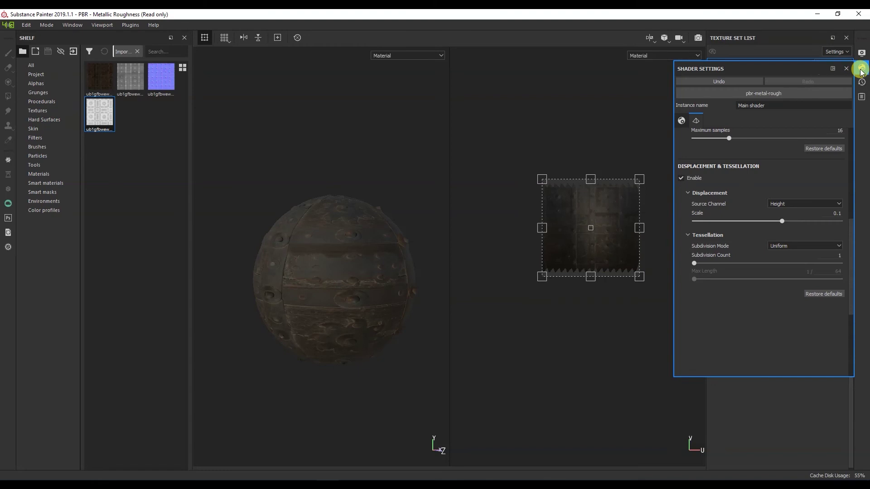
{"action": "left_click", "coordinate": [861, 68]}
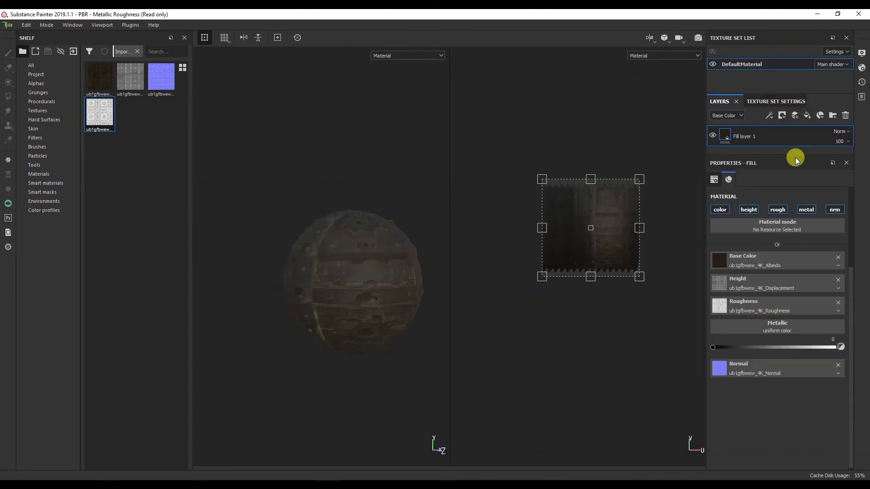
- Add an 'Iron door' folder around the fill layer and copy its name
{"action": "left_click_drag", "start_coordinate": [796, 154], "coordinate": [790, 227]}
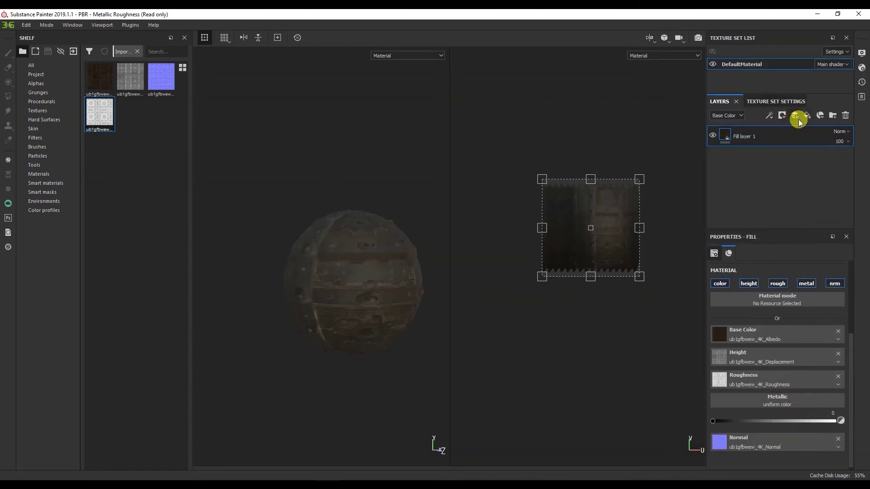
{"action": "left_click", "coordinate": [833, 115]}
{"action": "type", "text": "Iron door"}
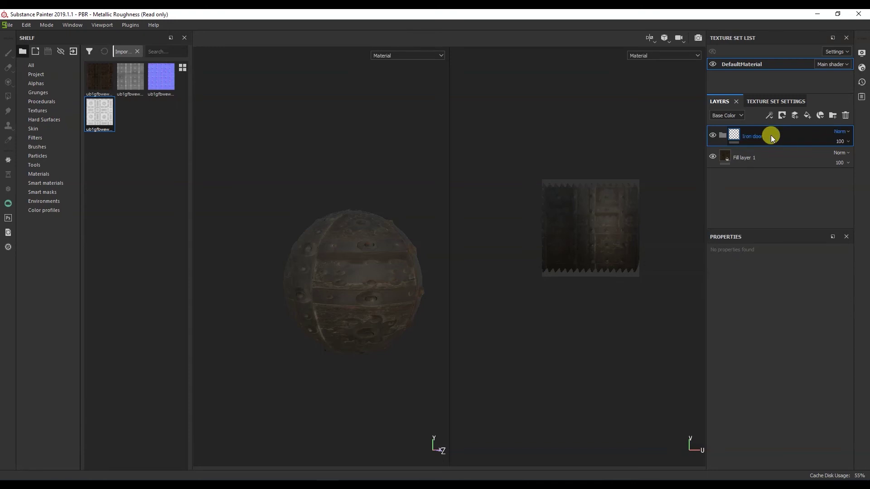
{"action": "left_click", "coordinate": [768, 152]}
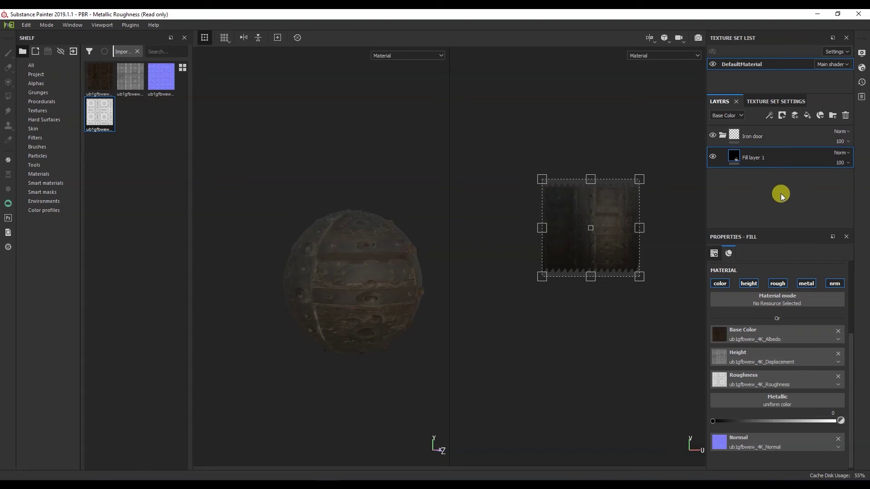
{"action": "double_click", "coordinate": [754, 136]}
{"action": "key", "text": "super+c"}
{"action": "right_click", "coordinate": [754, 138]}
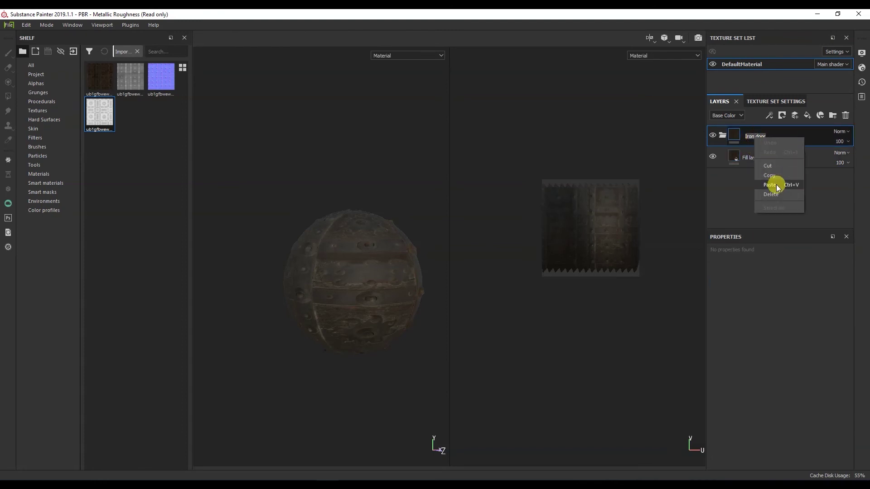
{"action": "left_click", "coordinate": [767, 176]}
- Rename the fill layer 'Iron door' and save the folder as a smart material
{"action": "double_click", "coordinate": [757, 158]}
{"action": "right_click", "coordinate": [756, 158]}
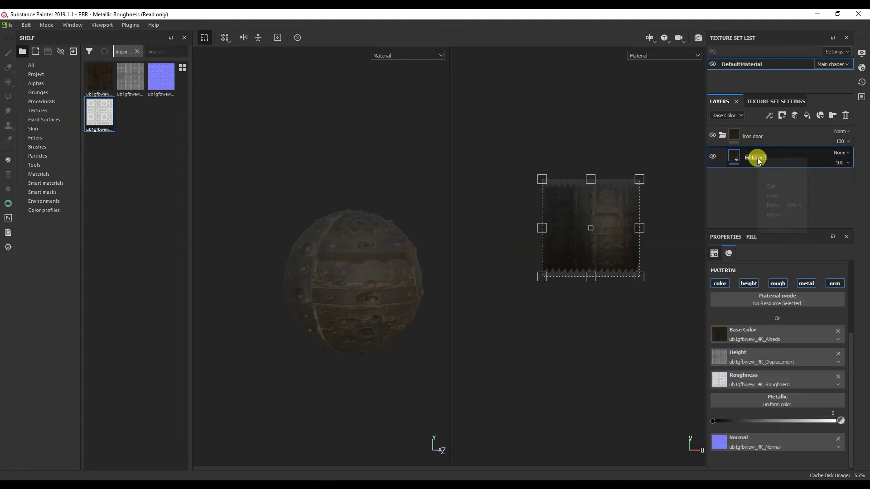
{"action": "left_click", "coordinate": [772, 205]}
{"action": "key", "text": "Return"}
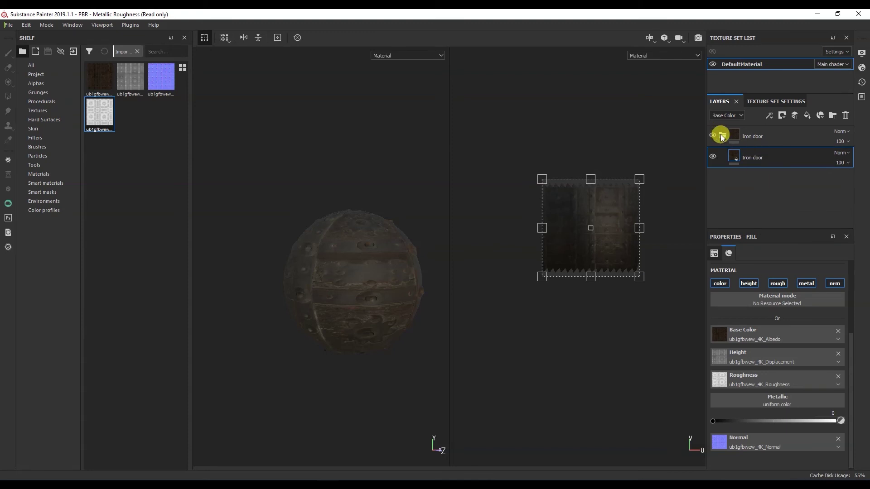
{"action": "left_click", "coordinate": [721, 135]}
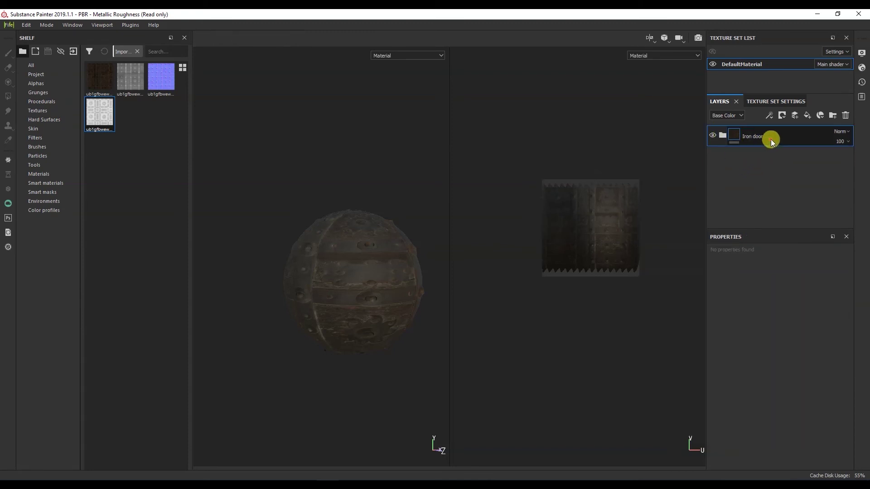
{"action": "right_click", "coordinate": [771, 139]}
{"action": "left_click", "coordinate": [779, 401]}
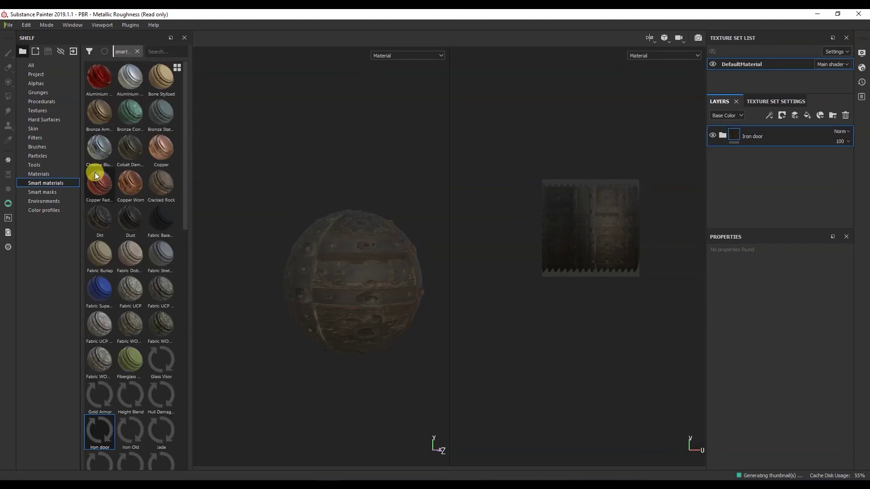
- Scroll the Smart materials shelf to the Iron door material and open the File menu
{"action": "left_click_drag", "start_coordinate": [185, 214], "coordinate": [185, 297]}
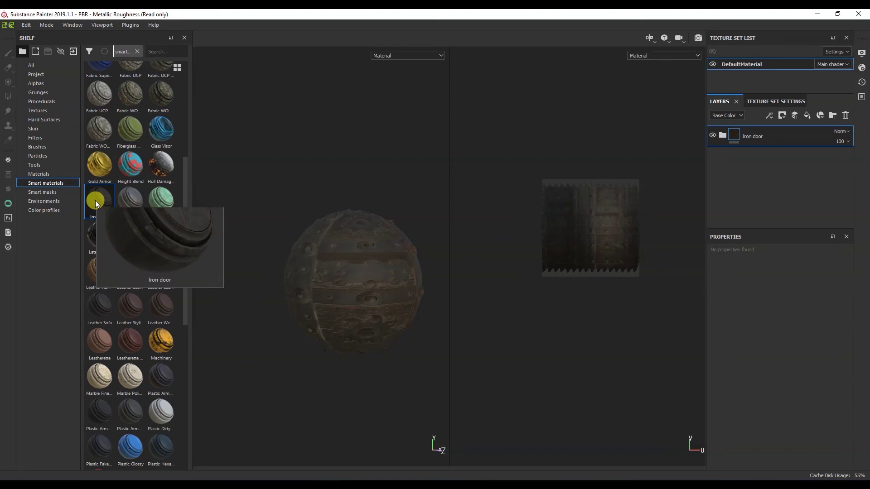
{"action": "left_click", "coordinate": [8, 24]}
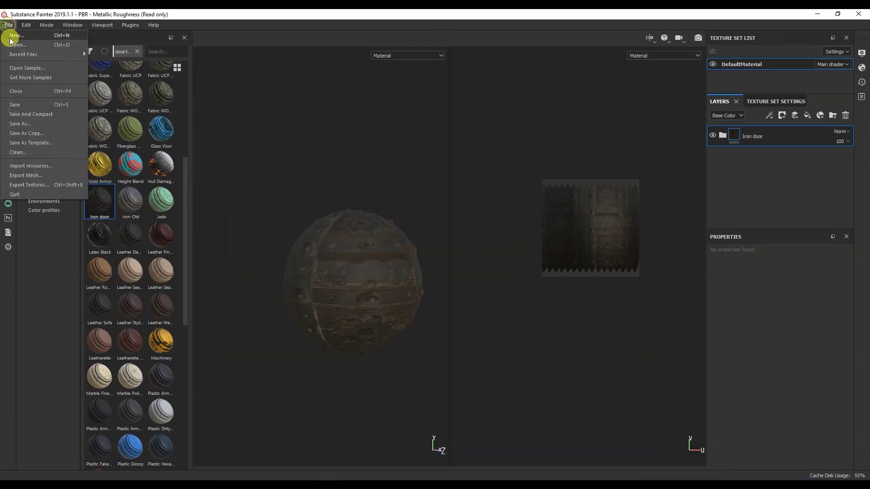
- Close the sphere project without saving and start a new one from 010/model.fbx
{"action": "left_click", "coordinate": [35, 91]}
{"action": "left_click", "coordinate": [399, 262]}
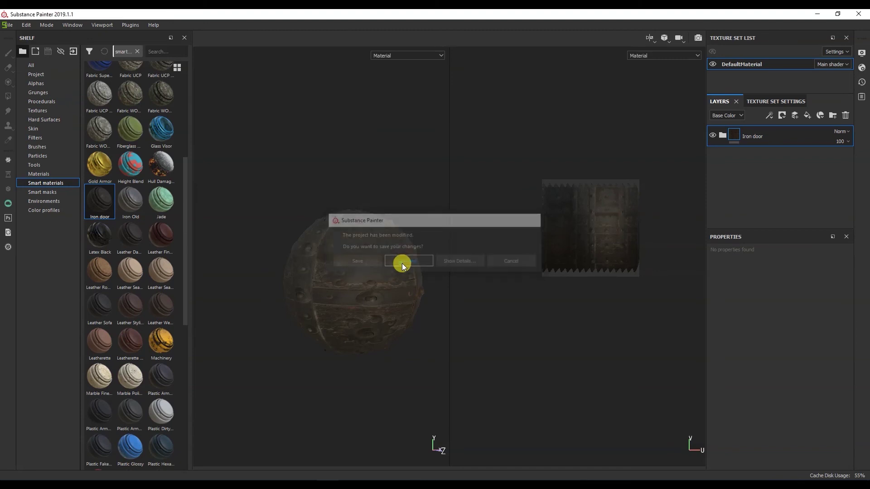
{"action": "left_click", "coordinate": [9, 25]}
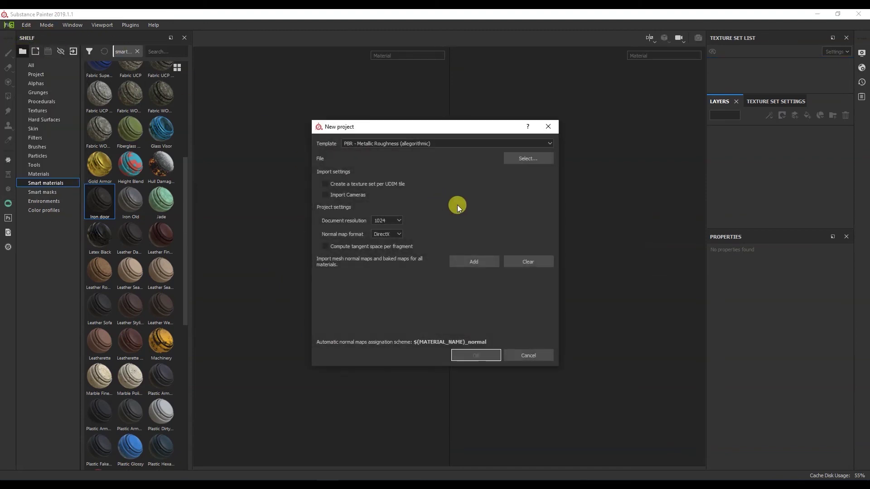
{"action": "left_click", "coordinate": [515, 158]}
{"action": "left_click", "coordinate": [496, 156]}
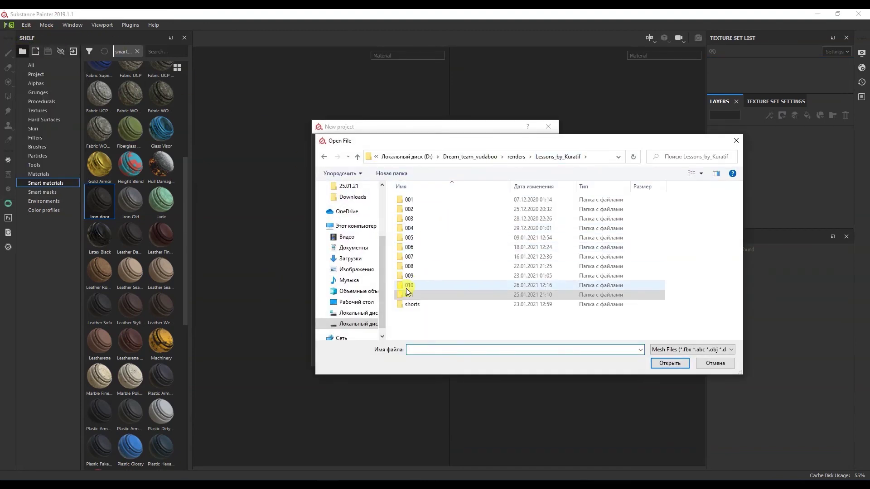
{"action": "double_click", "coordinate": [407, 285]}
{"action": "double_click", "coordinate": [567, 208]}
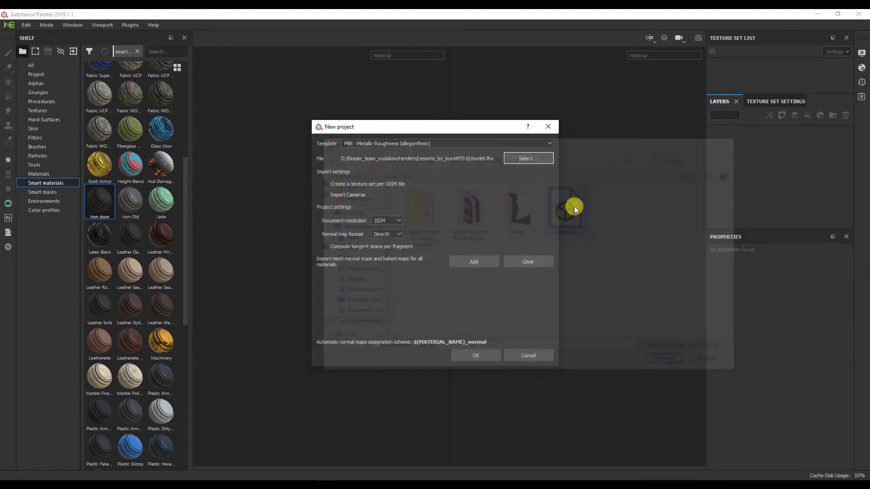
- Set the document resolution to 4096, leave the normal format, and create the project
{"action": "left_click", "coordinate": [389, 221]}
{"action": "left_click", "coordinate": [385, 263]}
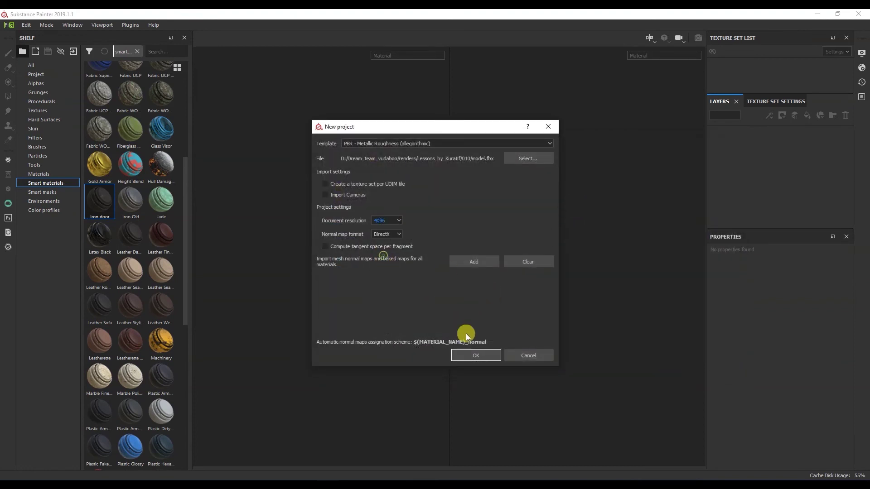
{"action": "left_click", "coordinate": [393, 233]}
{"action": "left_click", "coordinate": [393, 249]}
{"action": "left_click", "coordinate": [475, 353]}
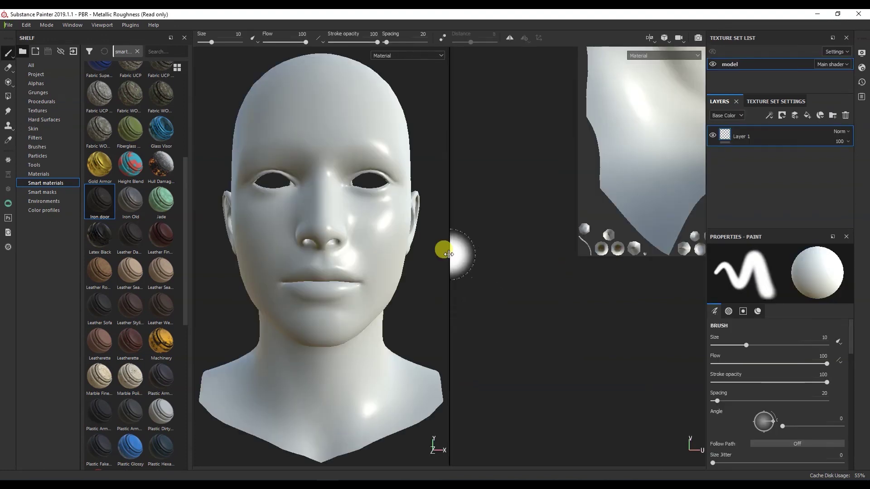
- Drop the Iron door smart material onto the head and orbit to a three-quarter view
{"action": "mouse_move", "coordinate": [101, 209]}
{"action": "left_mouse_down"}
{"action": "mouse_move", "coordinate": [758, 120]}
{"action": "mouse_move", "coordinate": [710, 139]}
{"action": "left_mouse_up"}
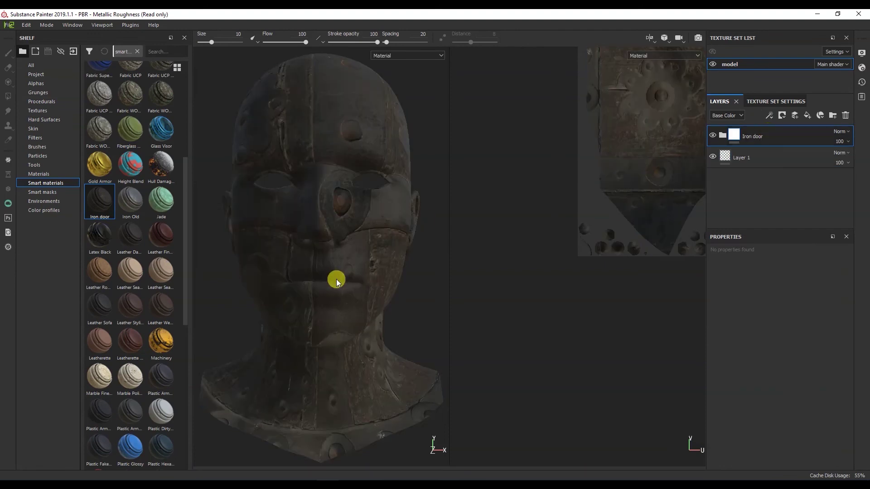
{"action": "mouse_move", "coordinate": [346, 281]}
{"action": "left_mouse_down", "text": "alt"}
{"action": "mouse_move", "coordinate": [358, 302]}
{"action": "mouse_move", "coordinate": [262, 254]}
{"action": "mouse_move", "coordinate": [254, 240]}
{"action": "mouse_move", "coordinate": [303, 263]}
{"action": "mouse_move", "coordinate": [324, 257]}
{"action": "mouse_move", "coordinate": [382, 267]}
{"action": "left_mouse_up", "text": "alt"}
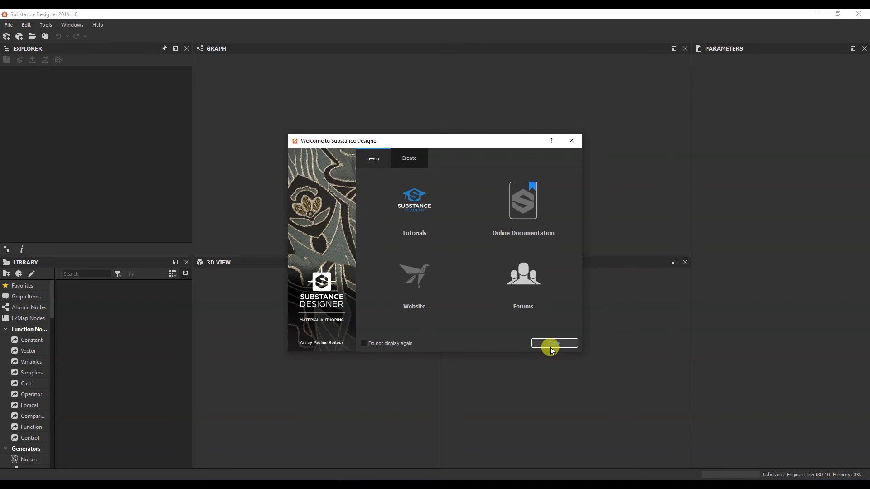
- Switch the welcome screen to Create, close it, then open and dismiss the File menu
{"action": "left_click", "coordinate": [412, 160]}
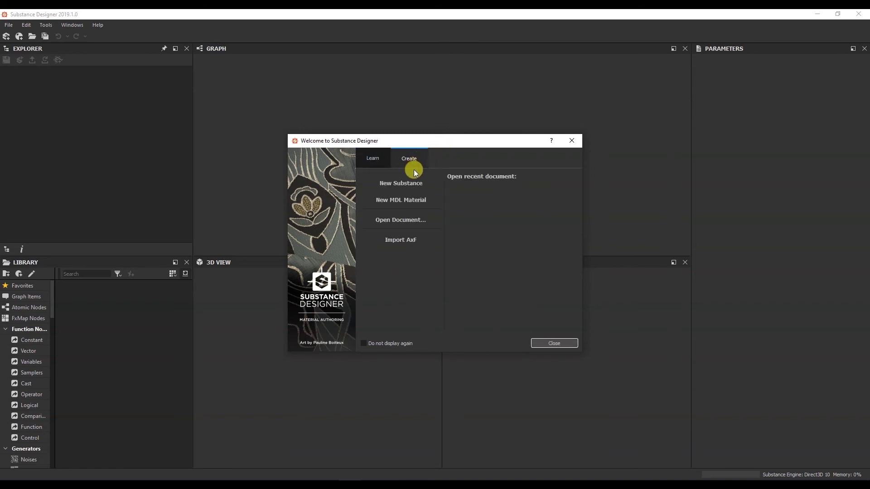
{"action": "left_click", "coordinate": [570, 142]}
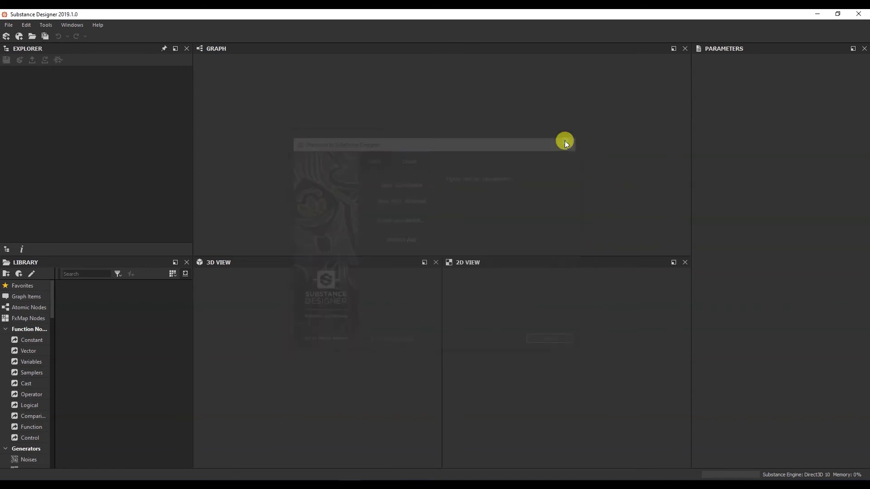
{"action": "left_click", "coordinate": [8, 25]}
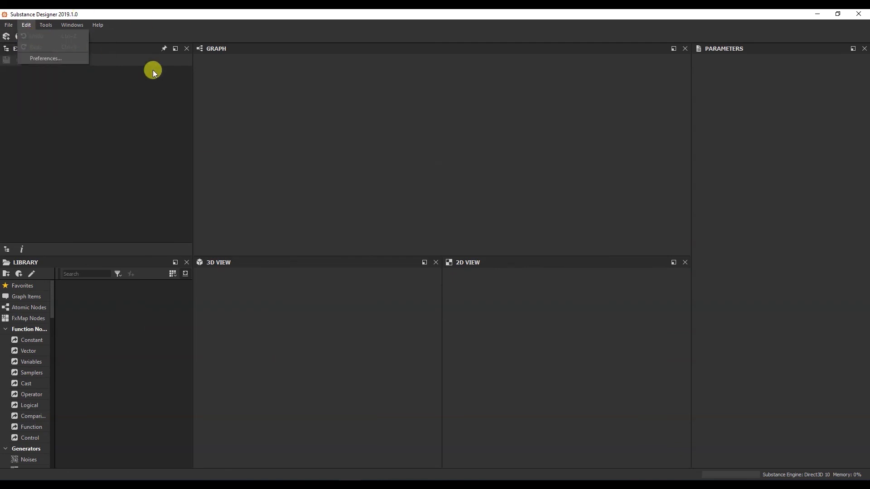
{"action": "left_click", "coordinate": [270, 120]}
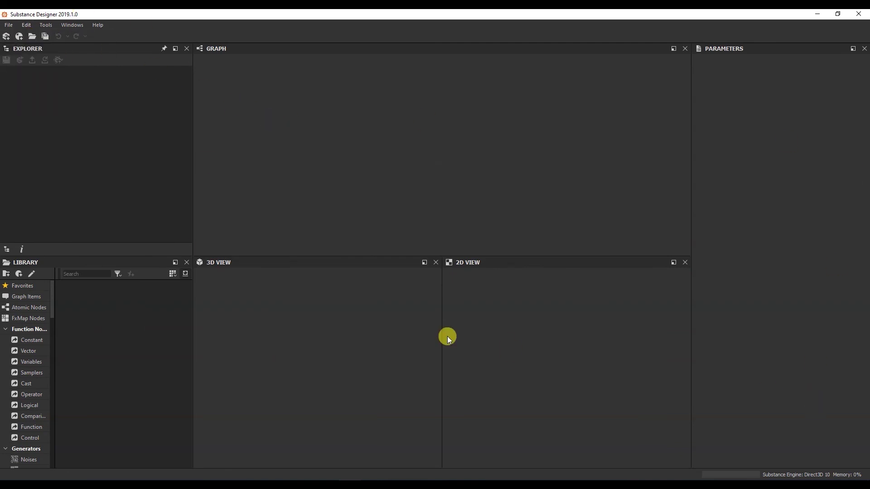